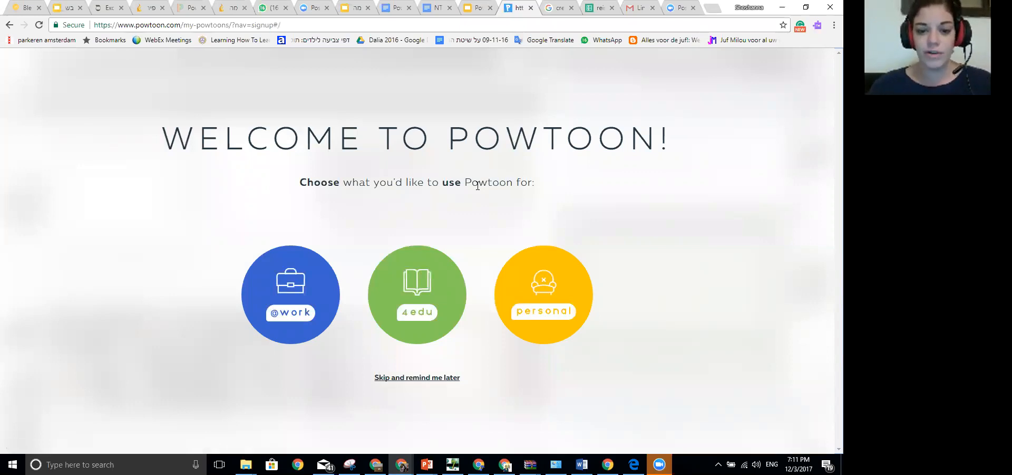
- Choose 4edu as the intended Powtoon use and open the popular templates in the Education category for Student
mouse_move(416, 323)
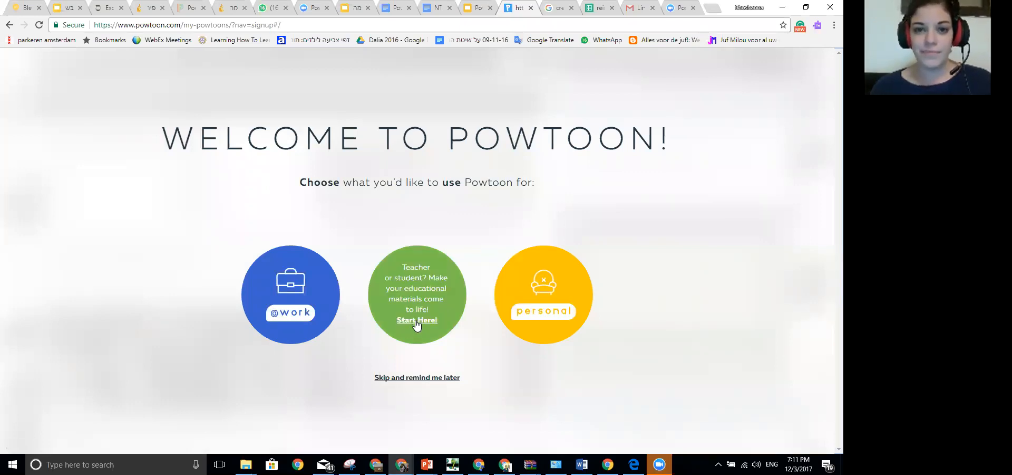
left_click(415, 320)
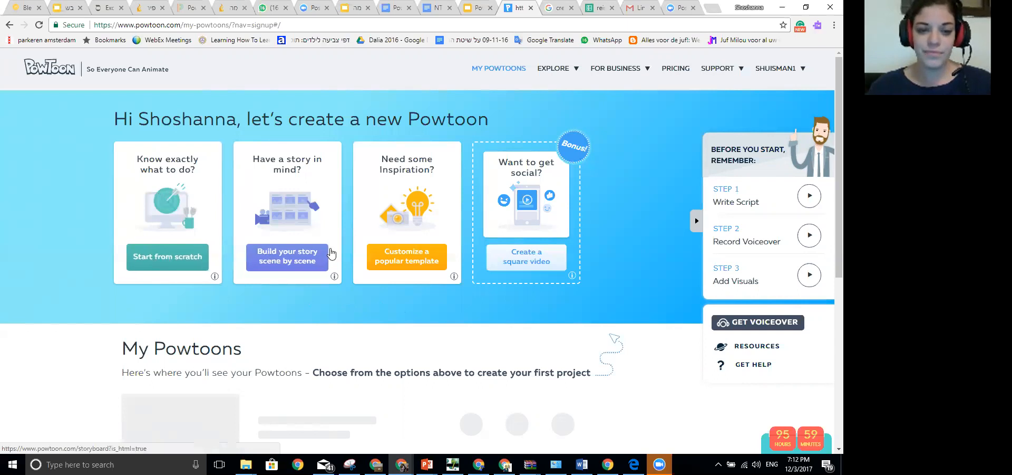
left_click(410, 255)
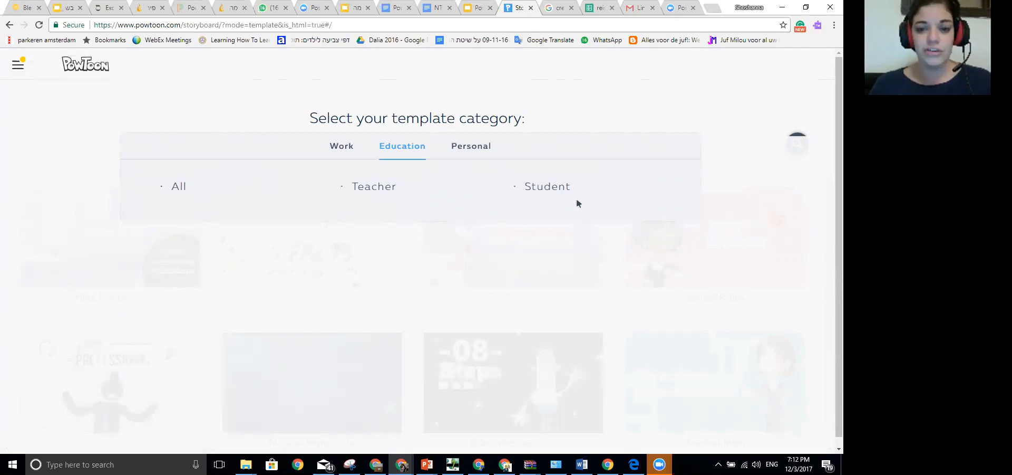
left_click(545, 190)
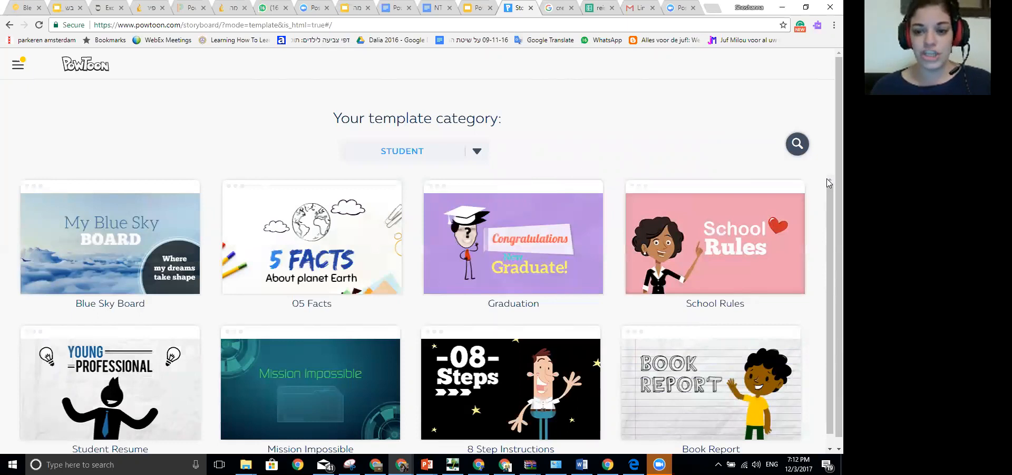
- Look through the student templates and preview the Student Resume template, closing the preview when done
left_click_drag(826, 199, 827, 235)
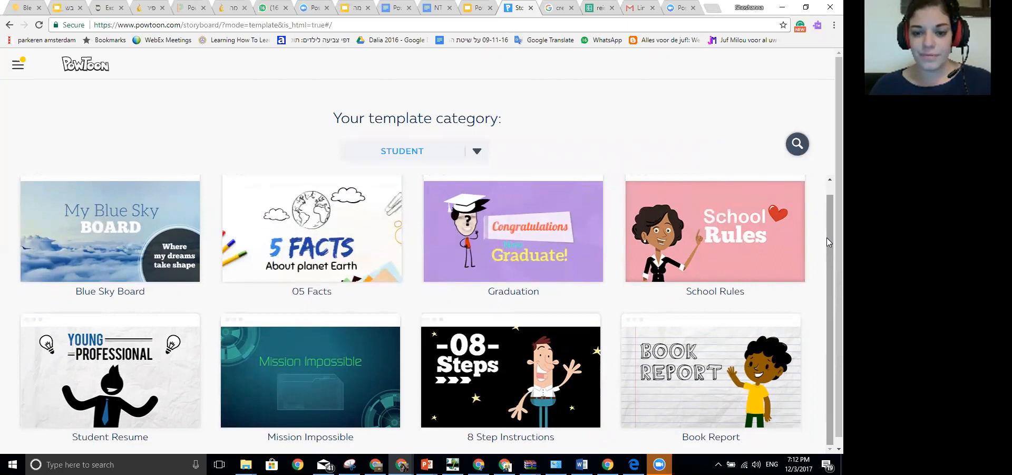
mouse_move(642, 242)
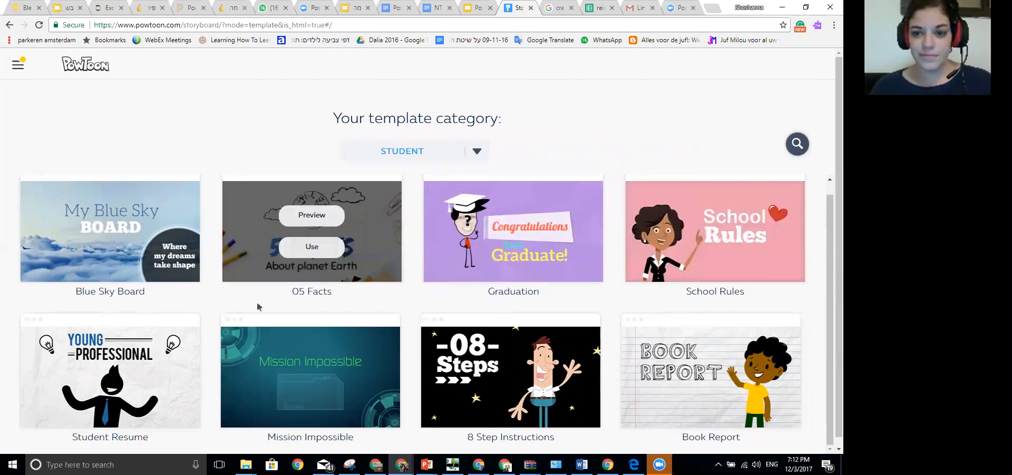
mouse_move(111, 379)
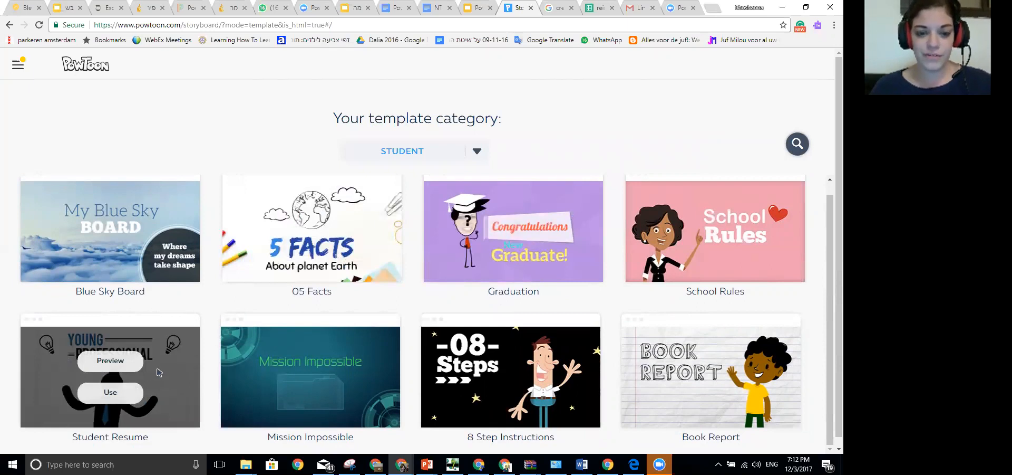
left_click(110, 362)
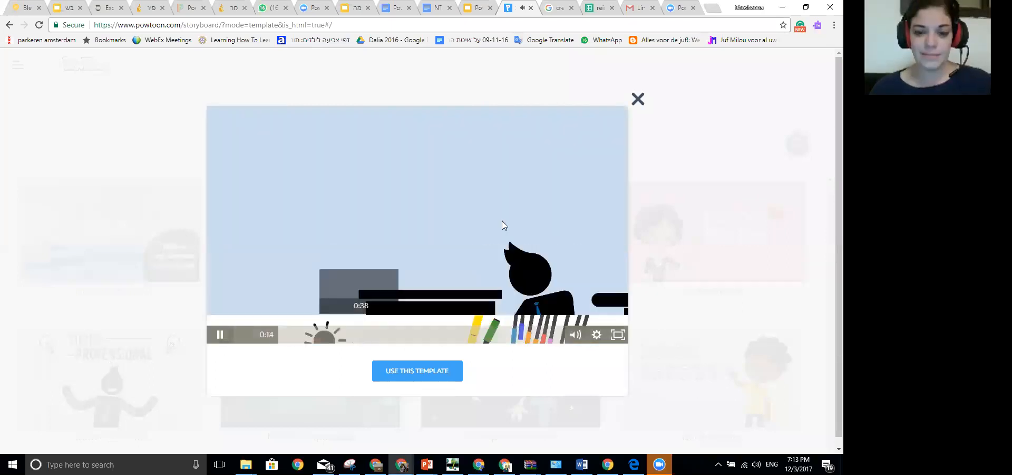
left_click(638, 99)
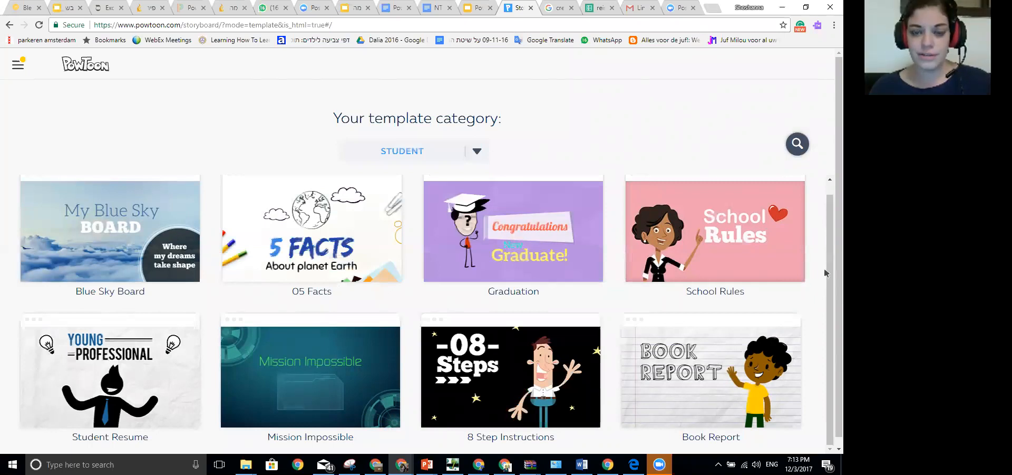
- Open the Student Resume template for editing and watch the introductory A to Z video at low volume before closing it
mouse_move(56, 342)
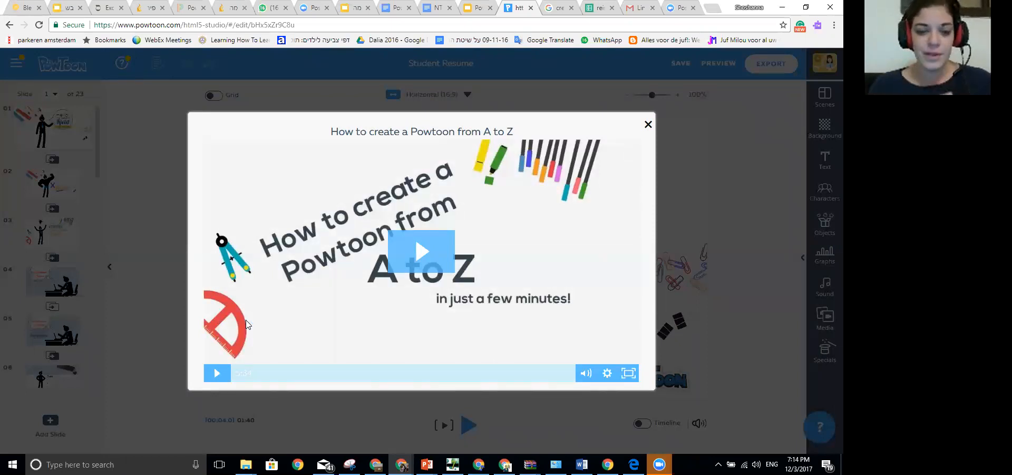
left_click(448, 233)
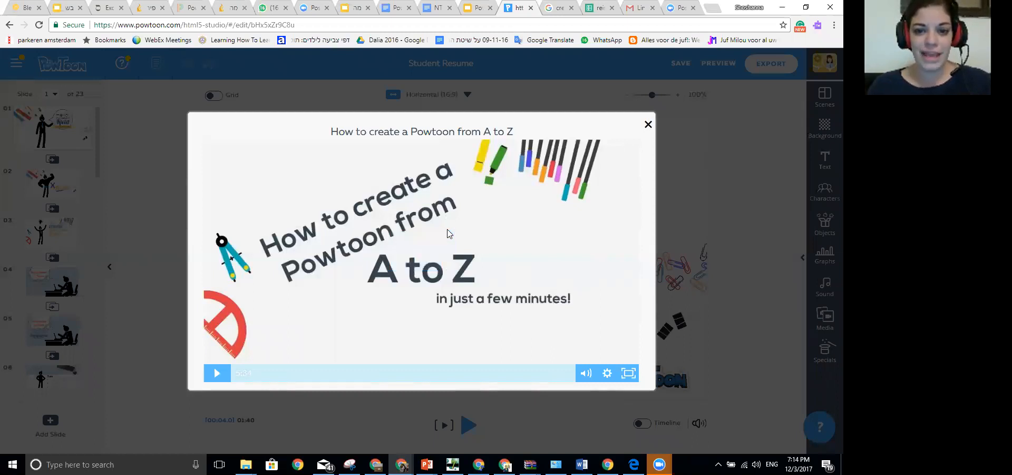
mouse_move(584, 371)
left_click(587, 346)
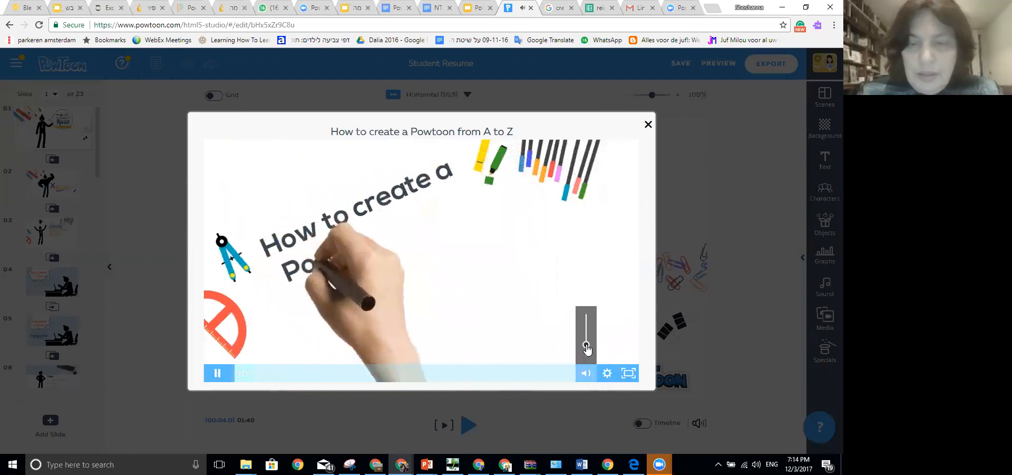
left_click_drag(586, 345, 586, 351)
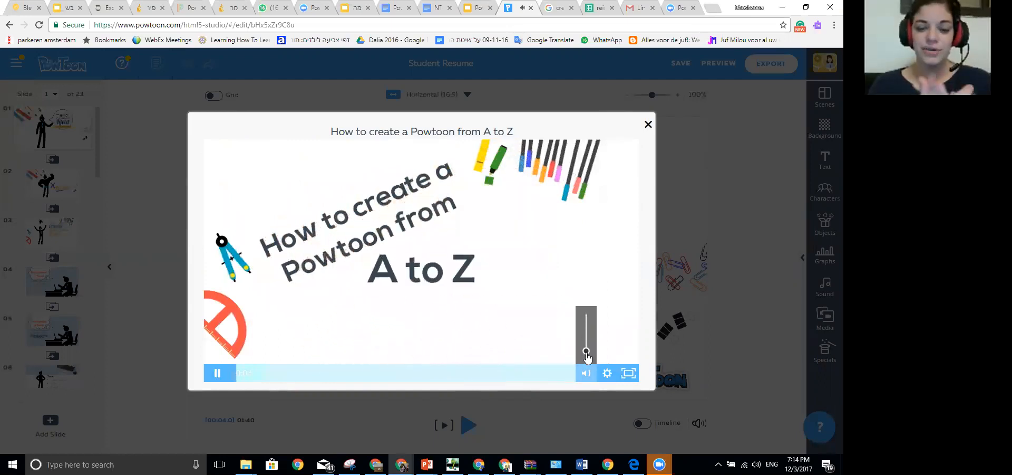
left_click(587, 353)
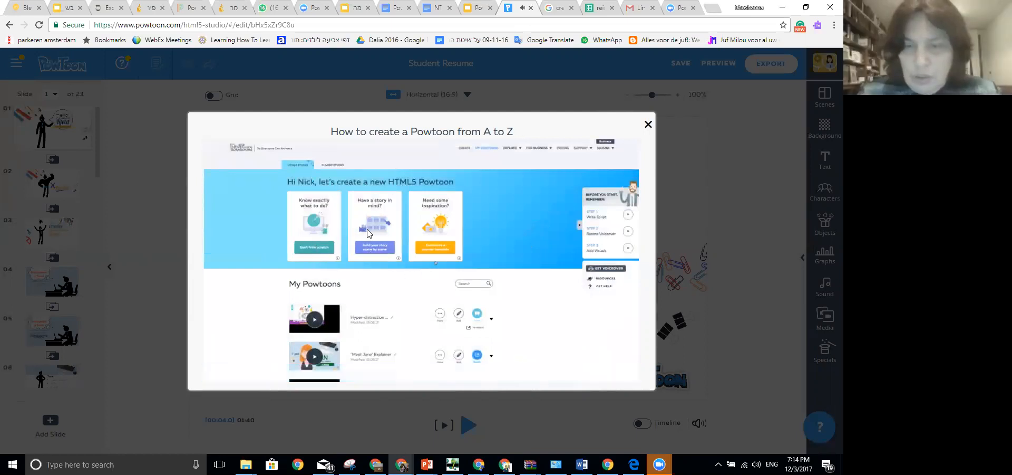
mouse_move(371, 233)
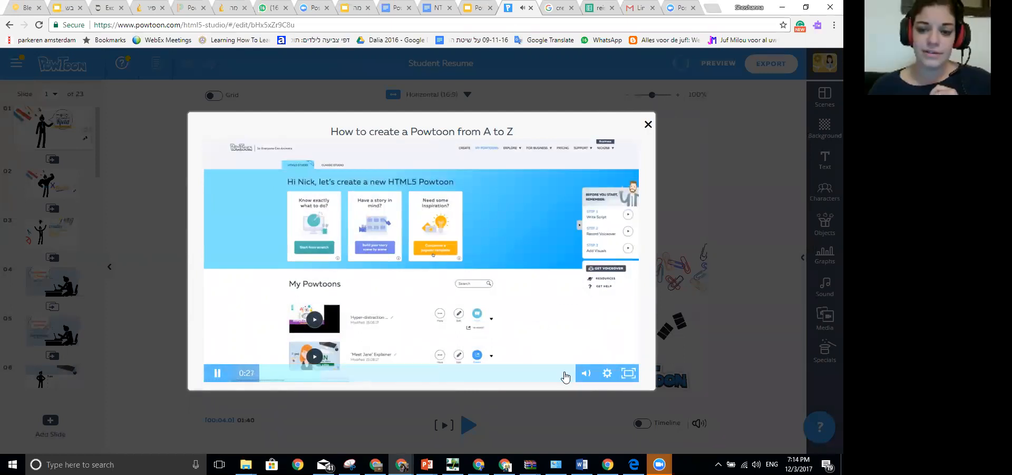
mouse_move(590, 374)
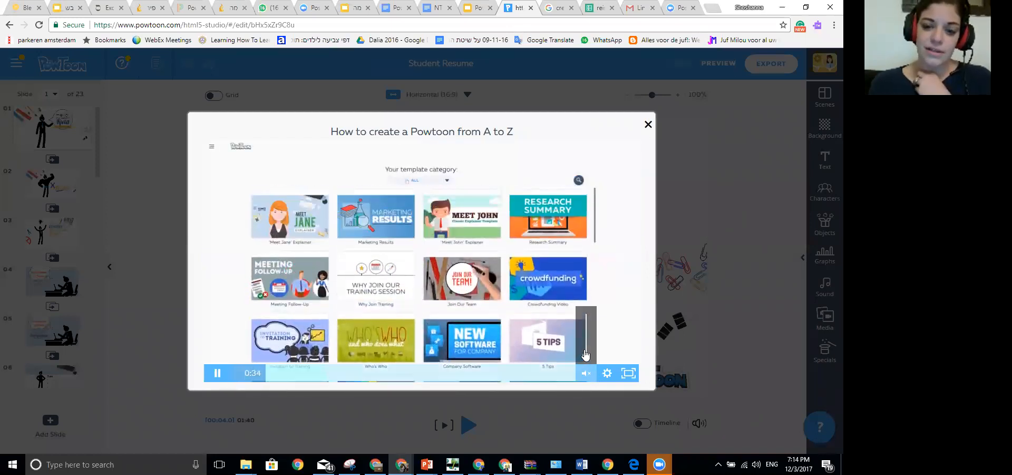
left_click(649, 126)
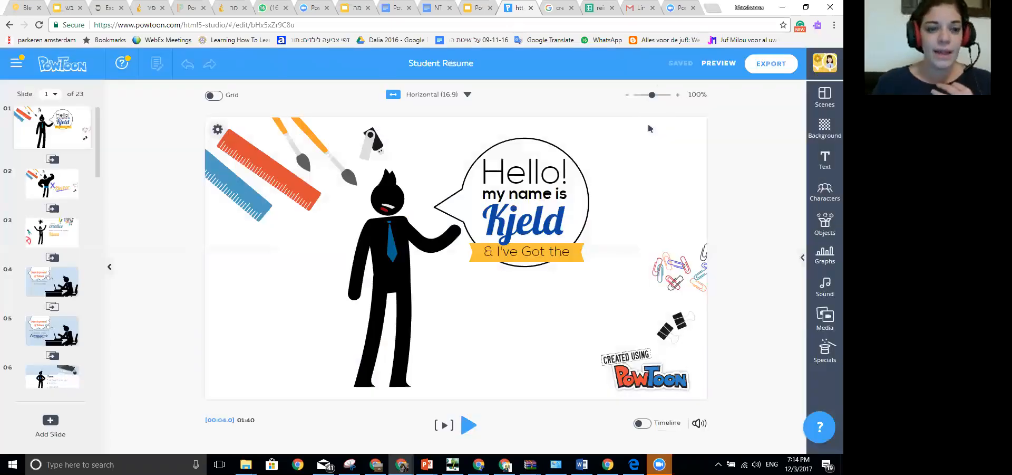
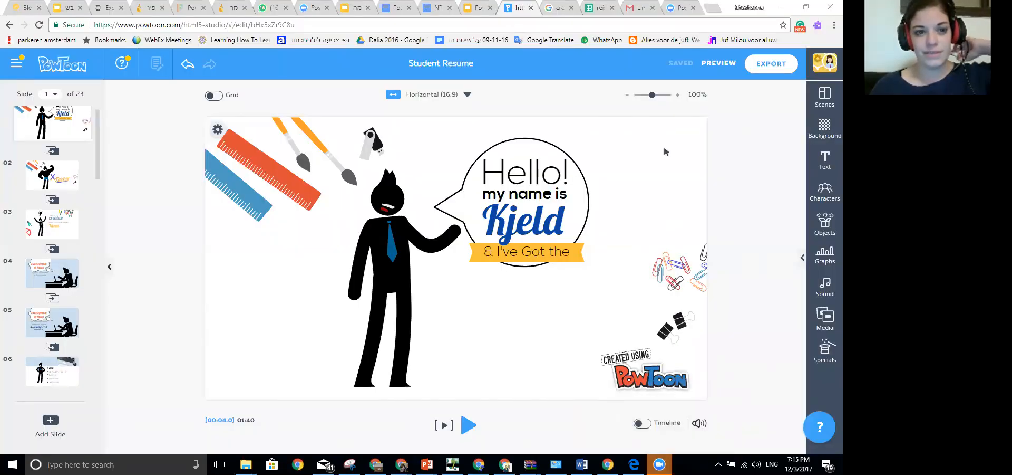
- Leave the editor for the My Powtoons page, look at the templates under All and return to that page
left_click(52, 65)
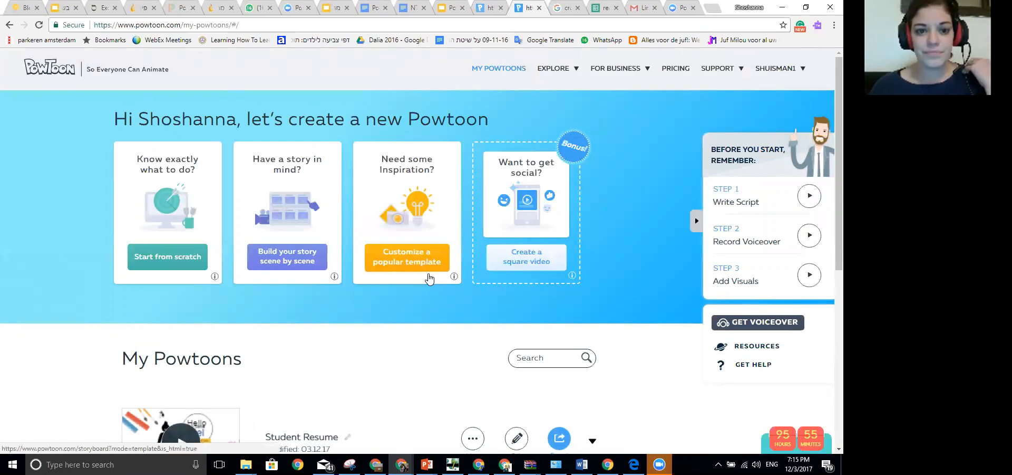
left_click(401, 228)
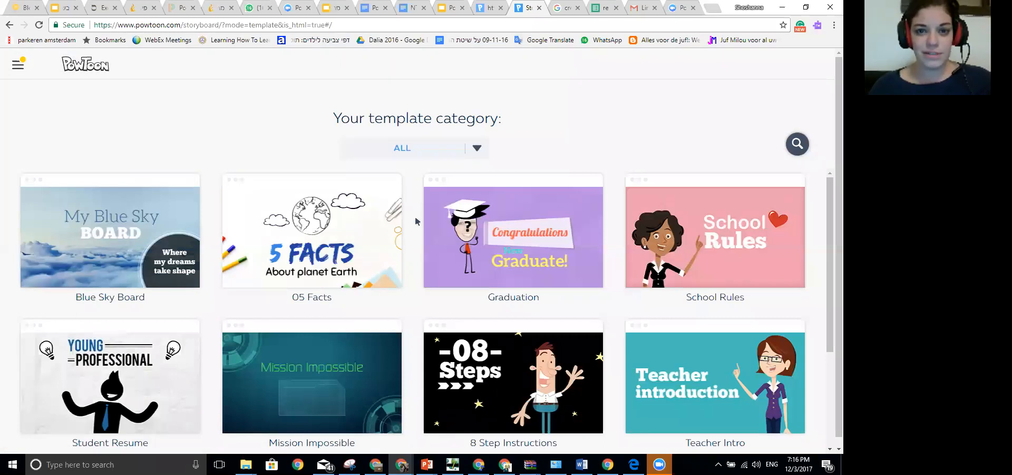
left_click(18, 64)
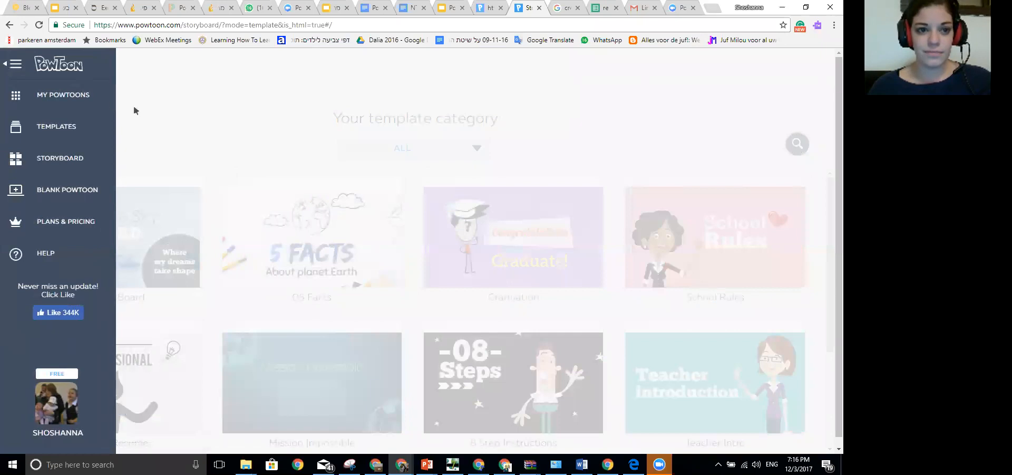
left_click(133, 108)
left_click(96, 67)
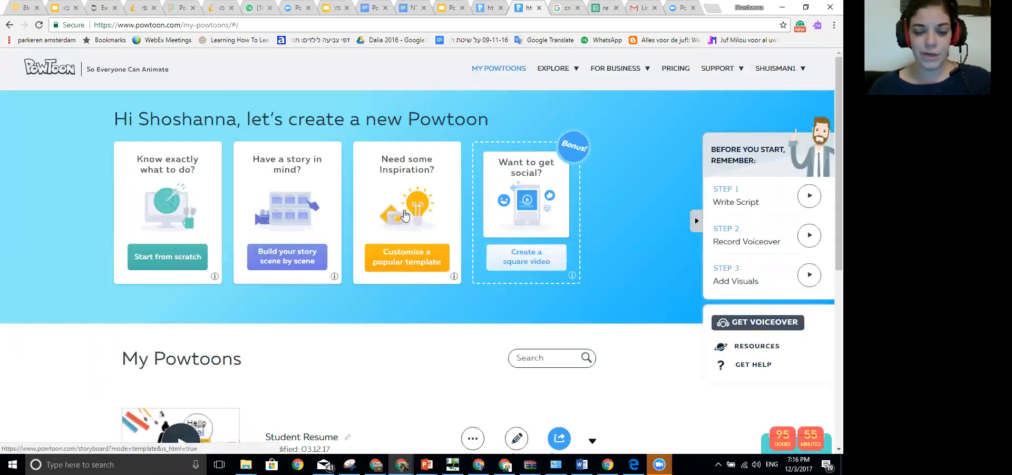
- Start a scene-by-scene storyboard with the Whiteboard look and Student structure, and open the scene choices for scene 2, Scope
left_click(290, 210)
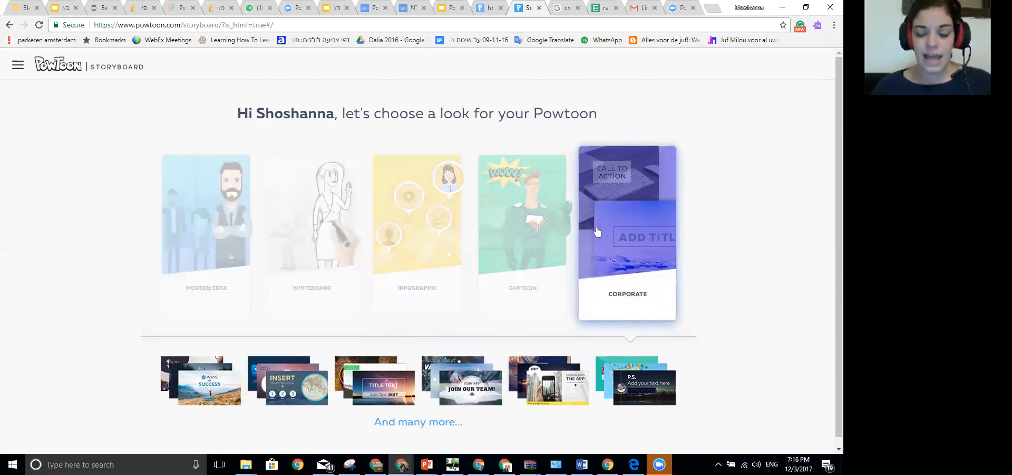
left_click(321, 237)
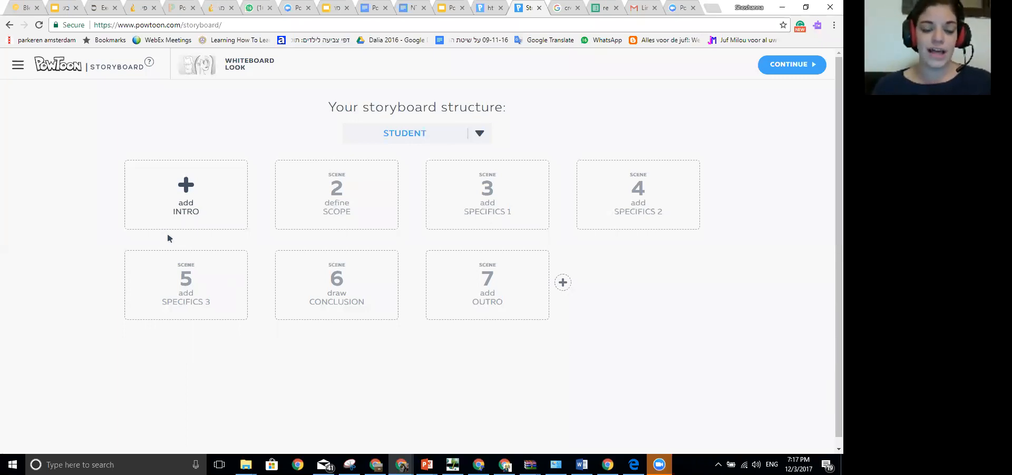
left_click(337, 187)
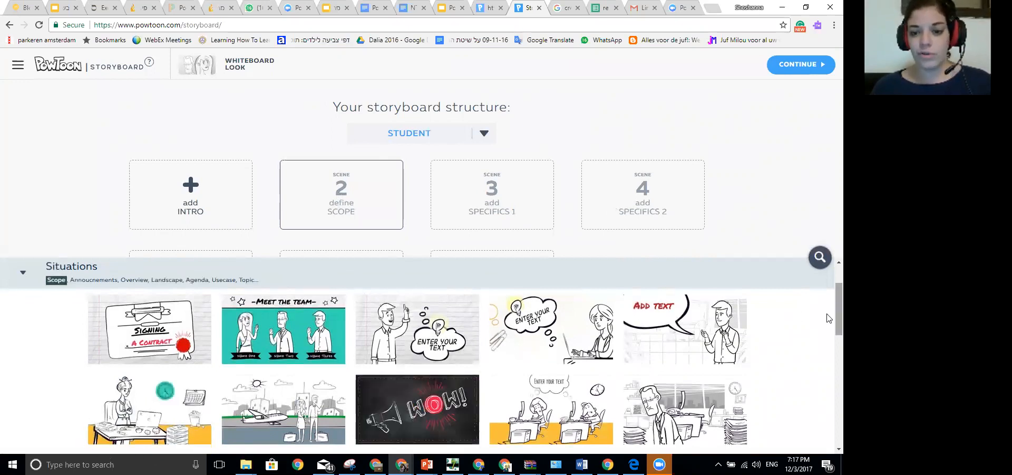
- Examine the Situations scene designs offered for the storyboard's Scope scene
scroll(829, 390, "down", 4)
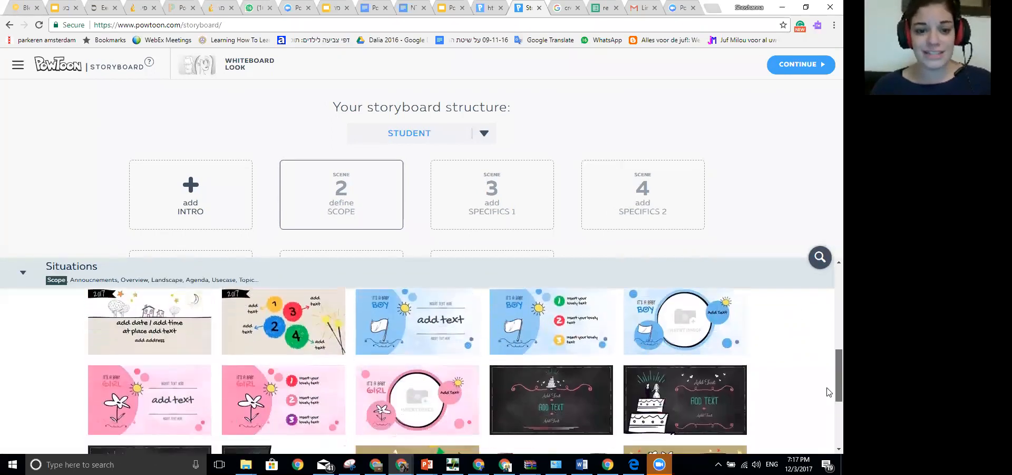
scroll(827, 396, "down", 3)
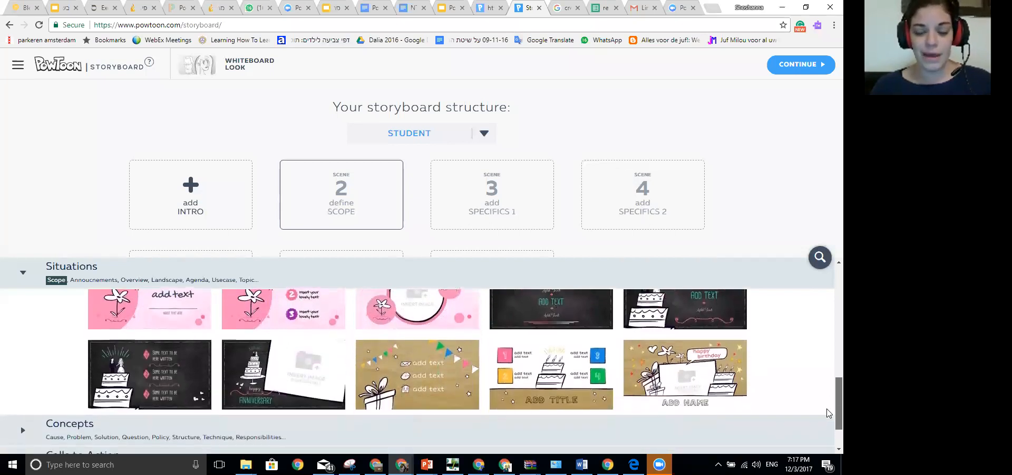
scroll(829, 412, "down", 2)
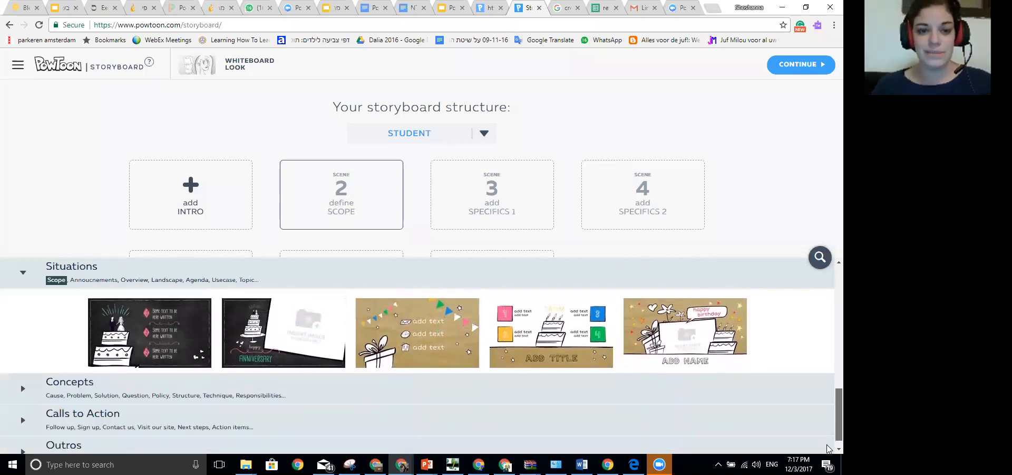
scroll(829, 404, "up", 3)
scroll(827, 404, "up", 5)
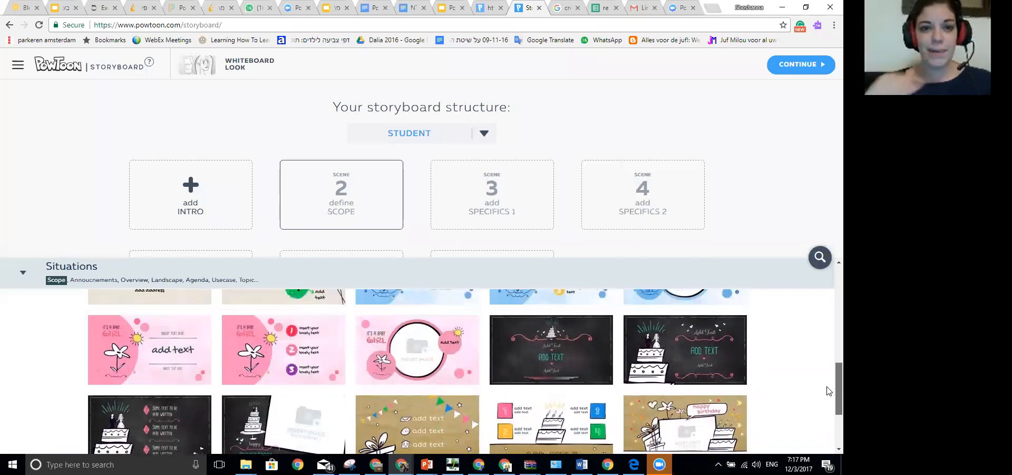
scroll(828, 358, "up", 4)
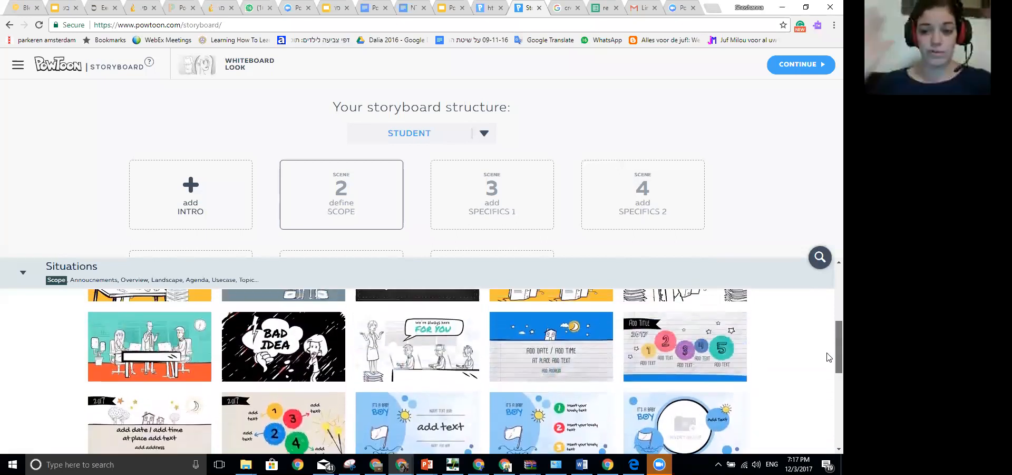
scroll(829, 316, "up", 3)
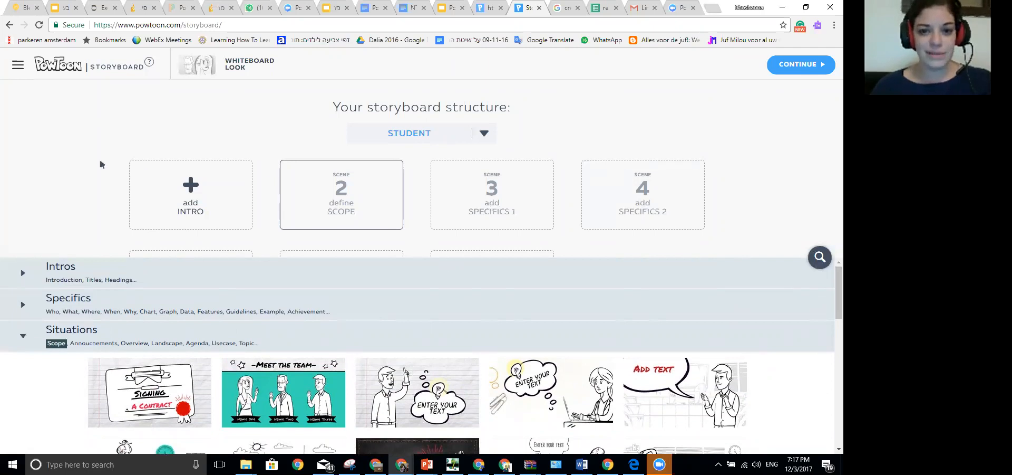
- Leave the storyboard without saving, return to the My Powtoons page and start a new Powtoon from scratch
left_click(56, 67)
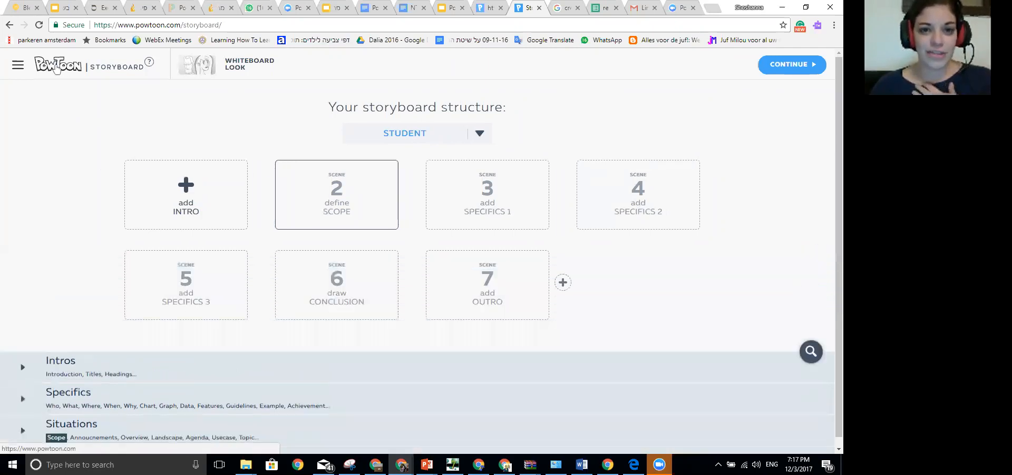
left_click(57, 69)
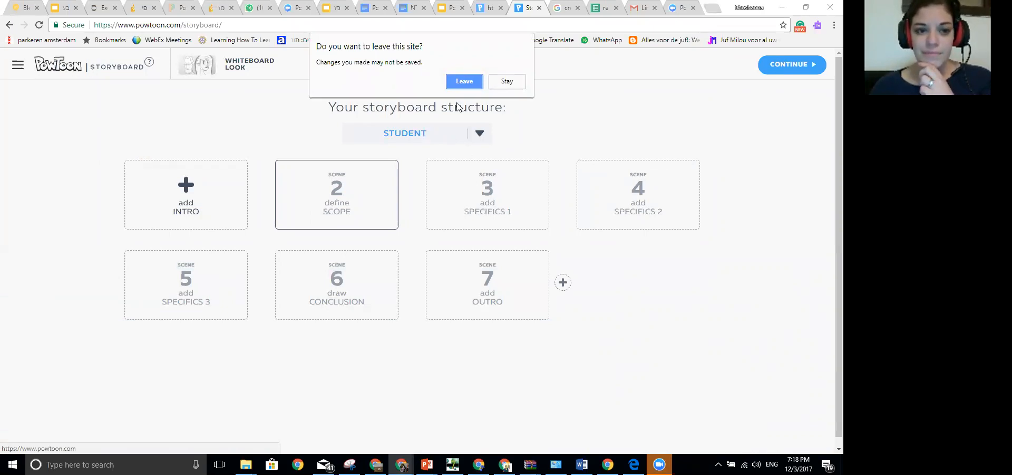
left_click(462, 82)
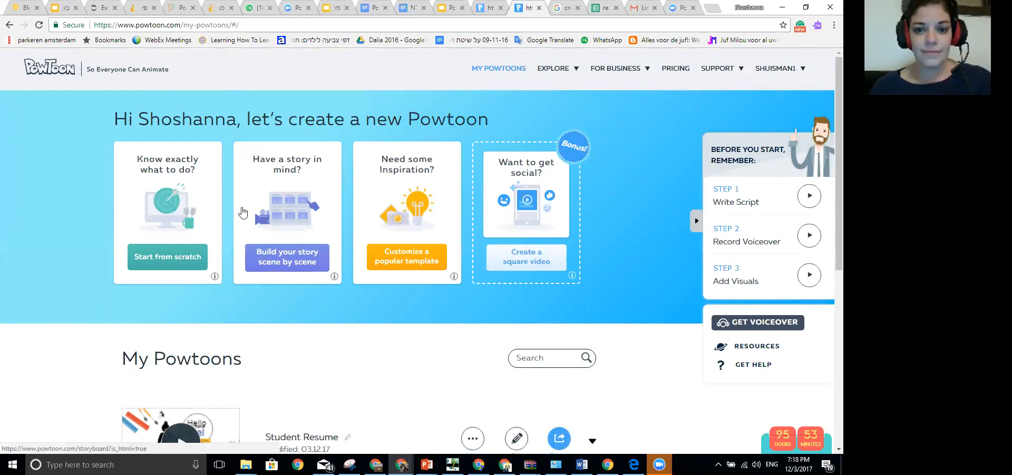
left_click(163, 257)
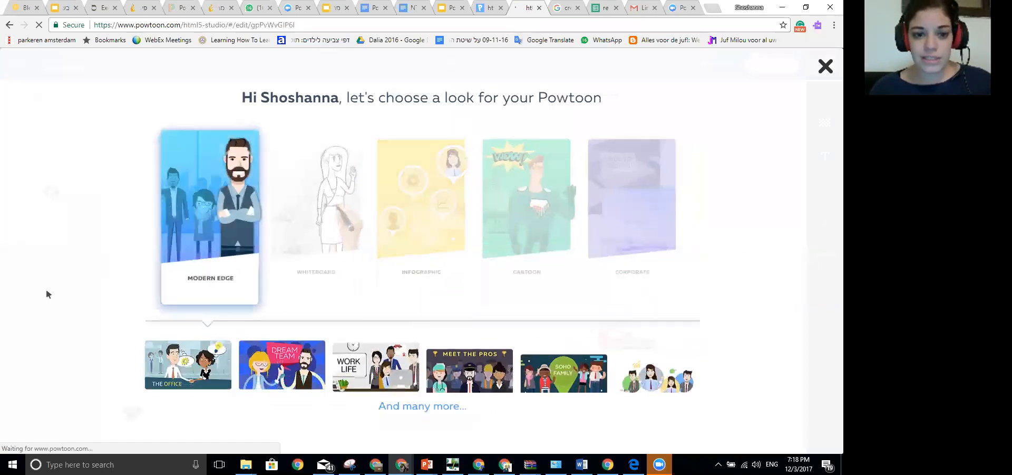
- Compare the Cartoon and Corporate looks and choose Corporate for the new Powtoon
mouse_move(532, 274)
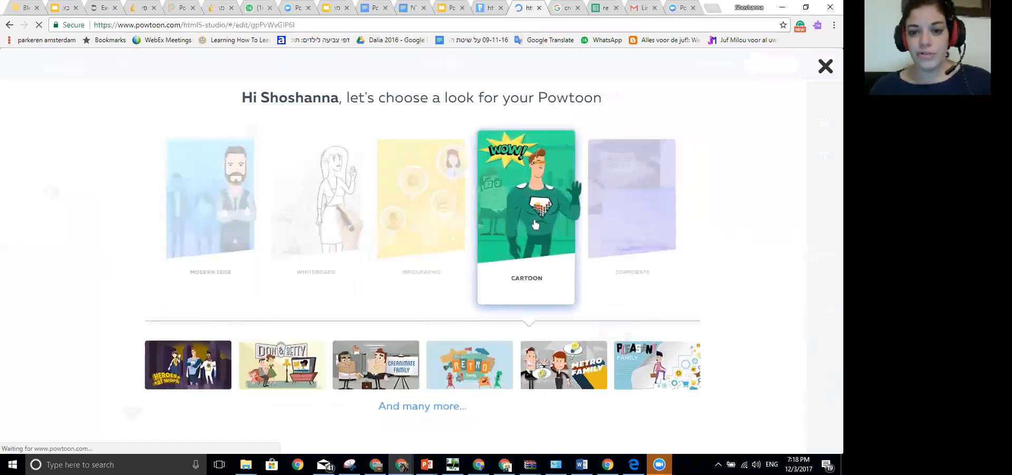
mouse_move(643, 238)
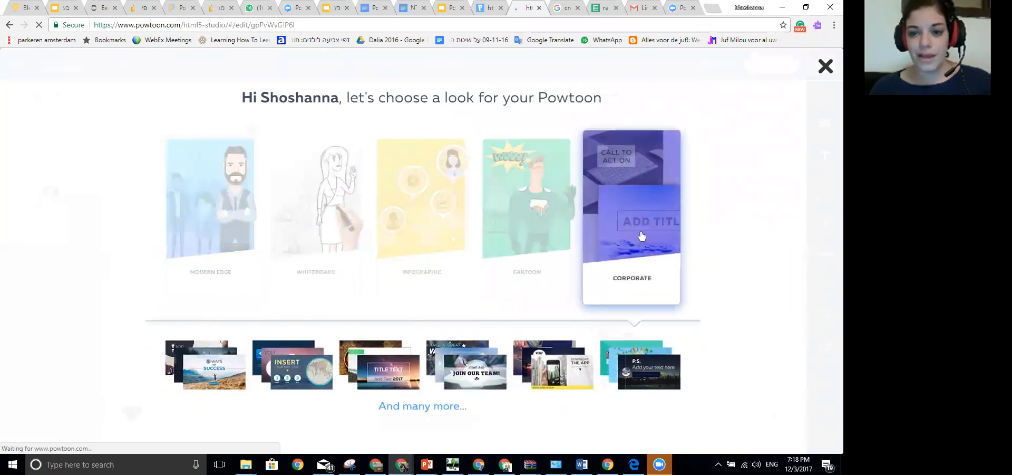
left_click(641, 232)
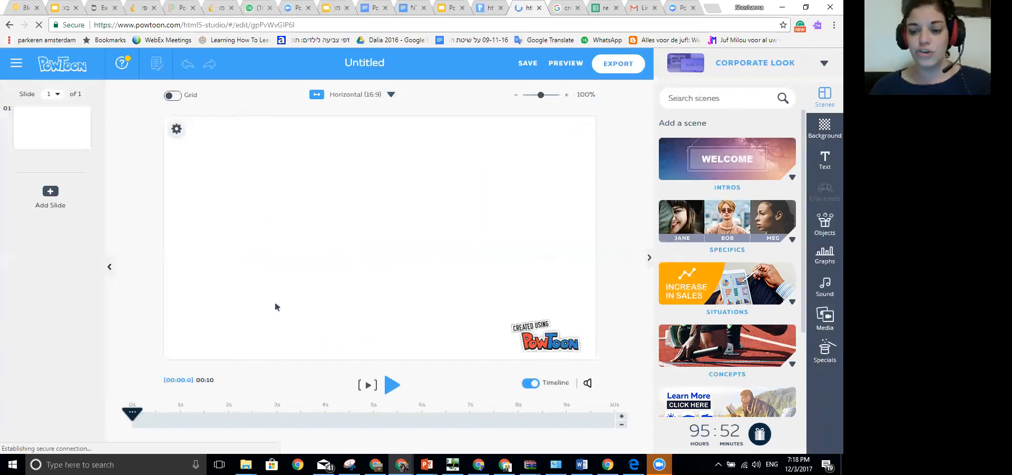
- Look at the blank slide's background settings and the available slide formats, keeping the format as it is
left_click(176, 131)
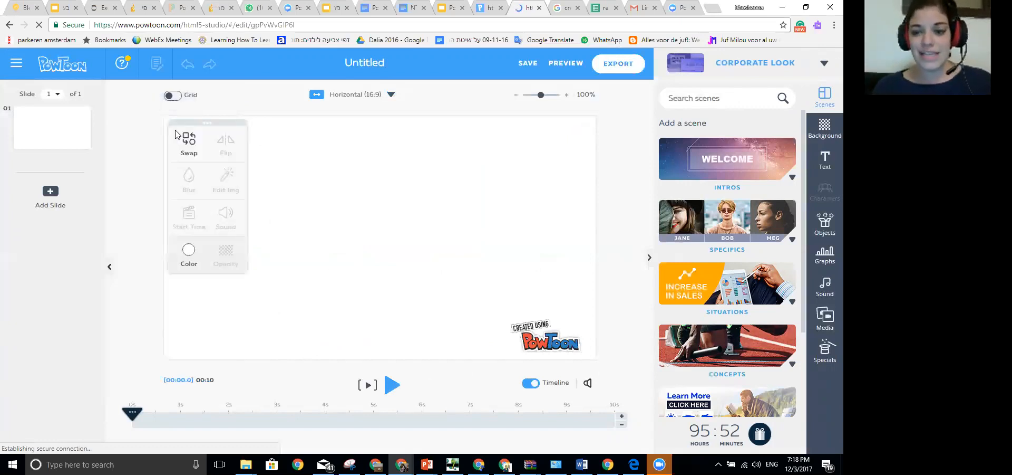
left_click(392, 95)
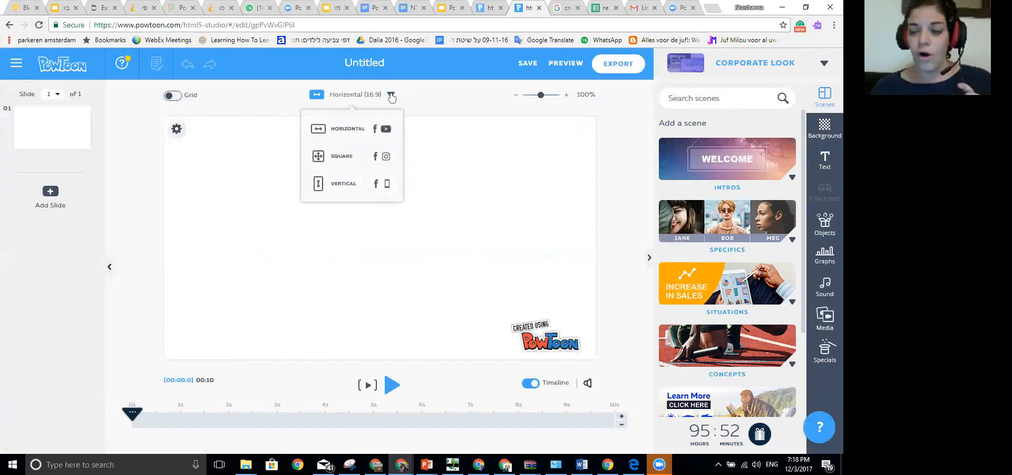
left_click(464, 197)
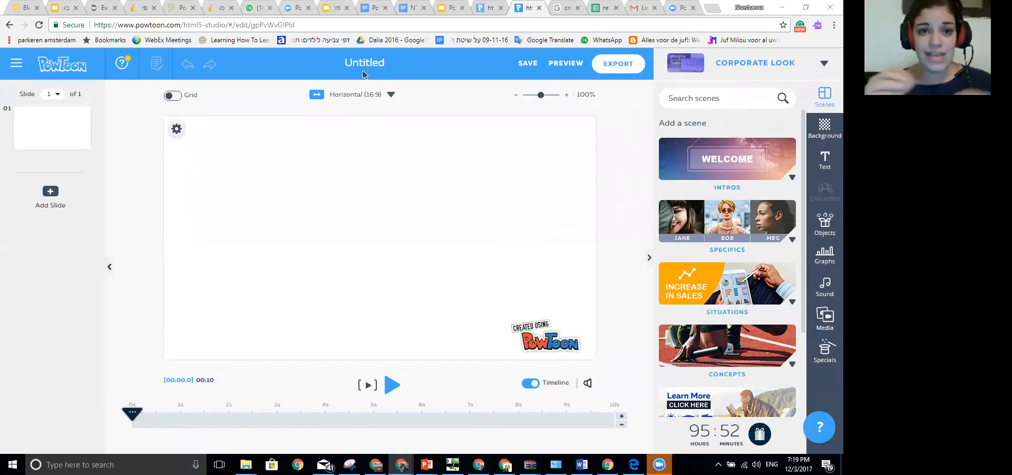
- Browse the Marketing Videos offered as slide backgrounds
left_click(825, 139)
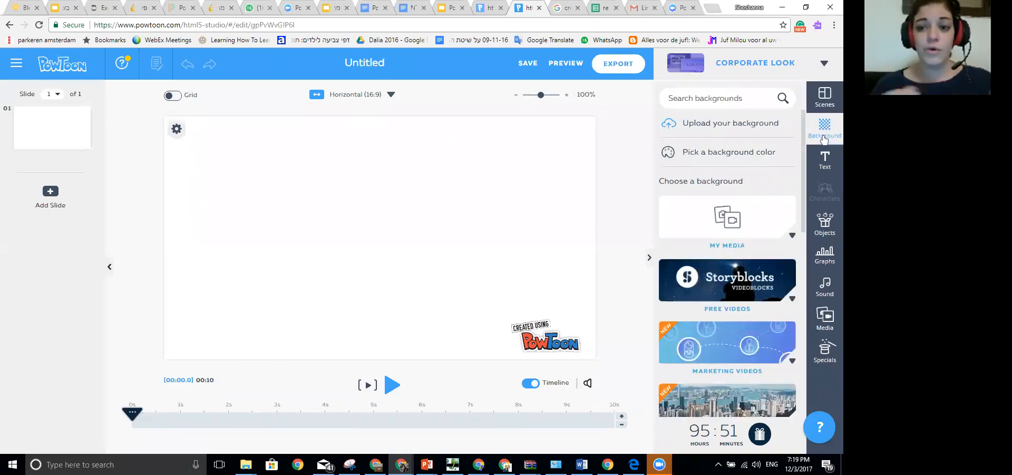
left_click(707, 352)
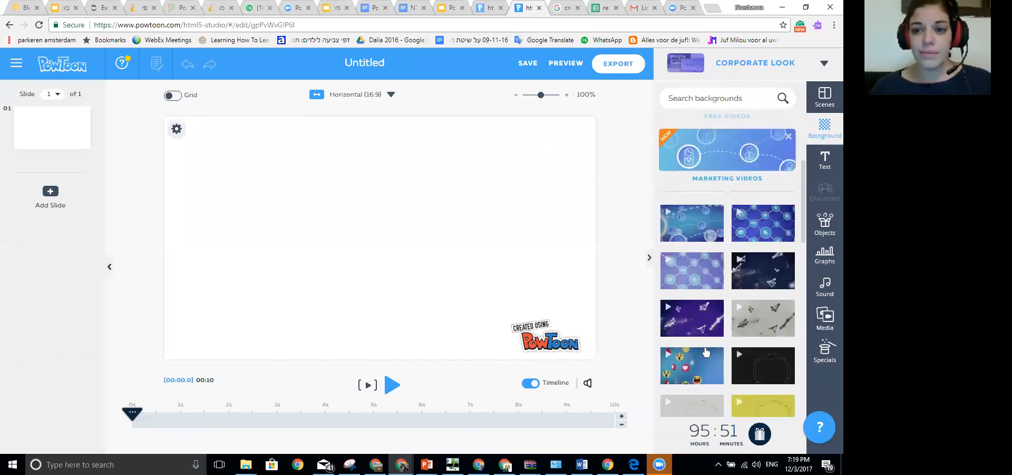
left_click_drag(807, 239, 797, 278)
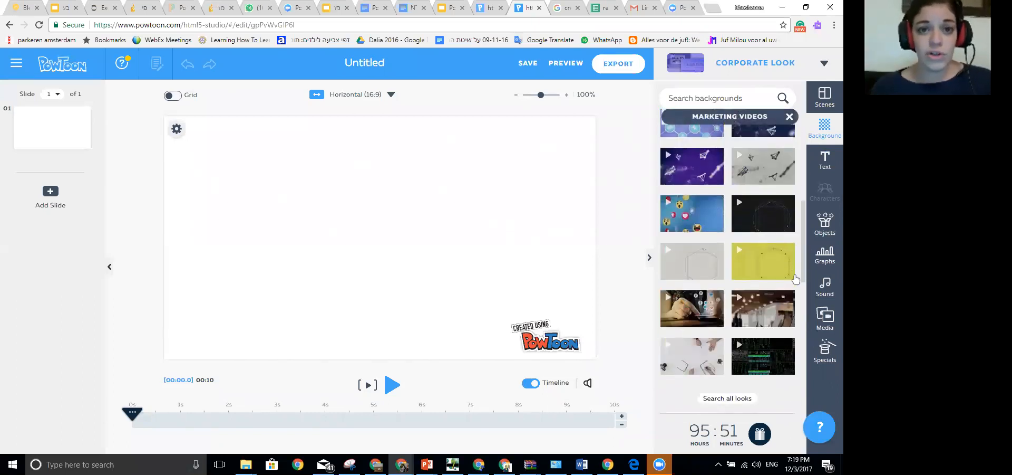
- Open the Objects library and search it for "melk"
left_click(827, 256)
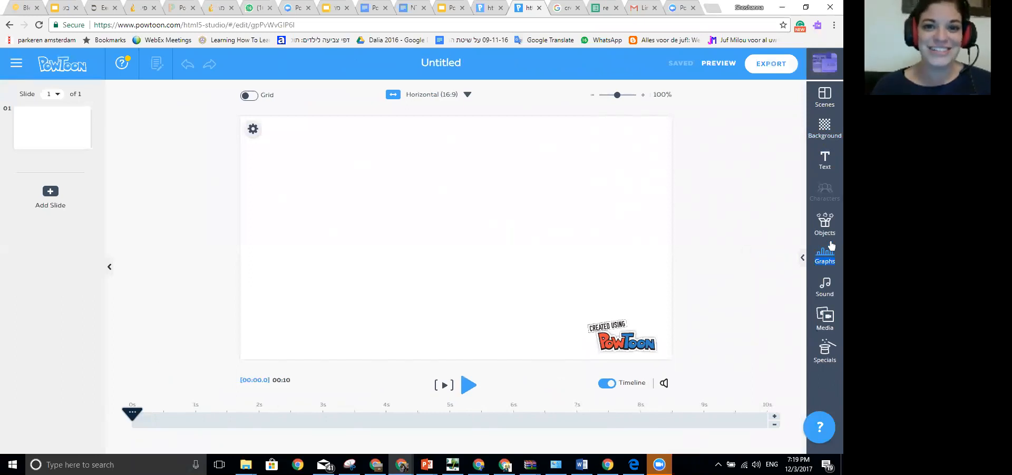
double_click(824, 225)
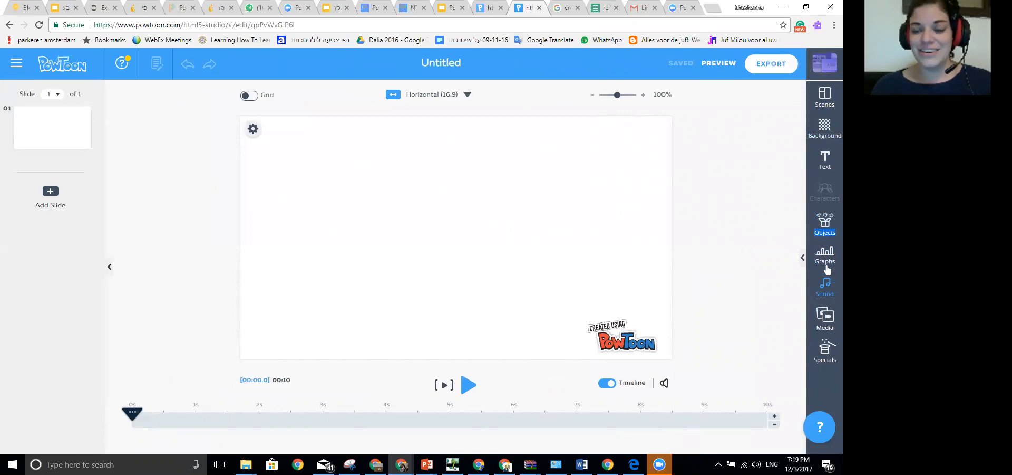
double_click(826, 231)
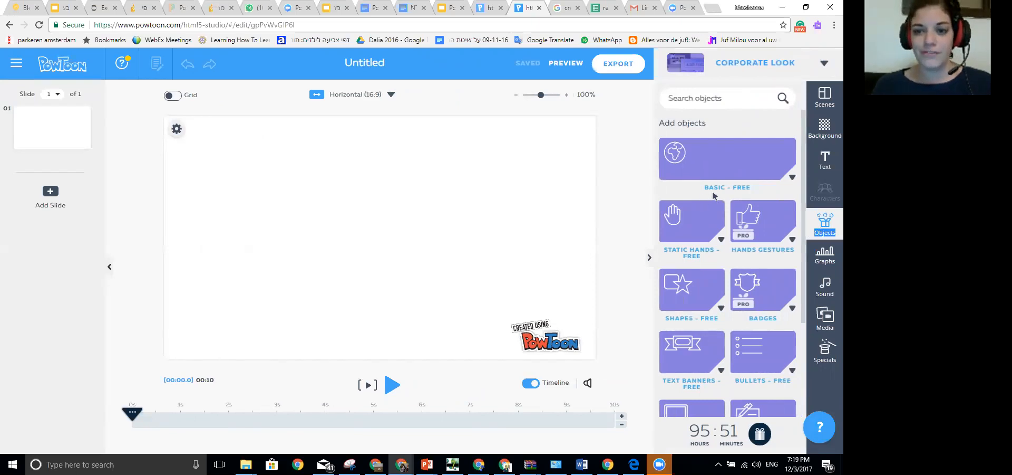
left_click(672, 100)
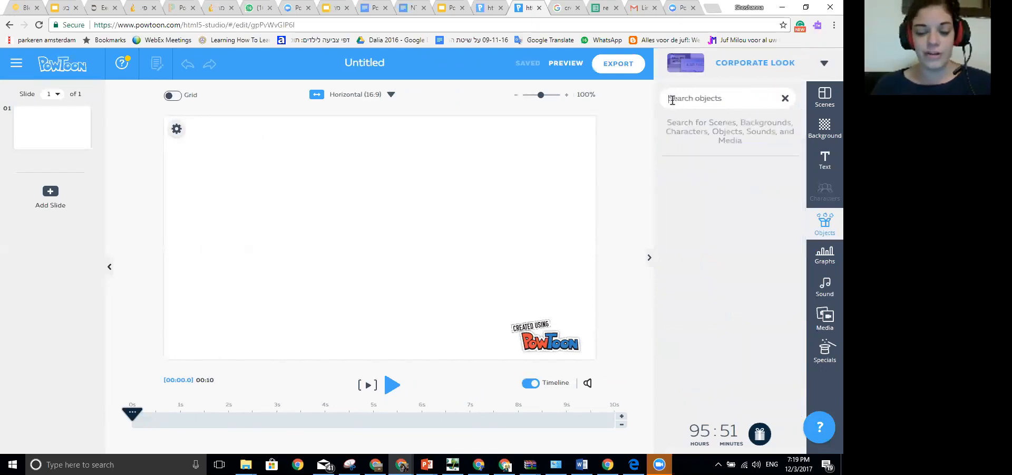
type("melk")
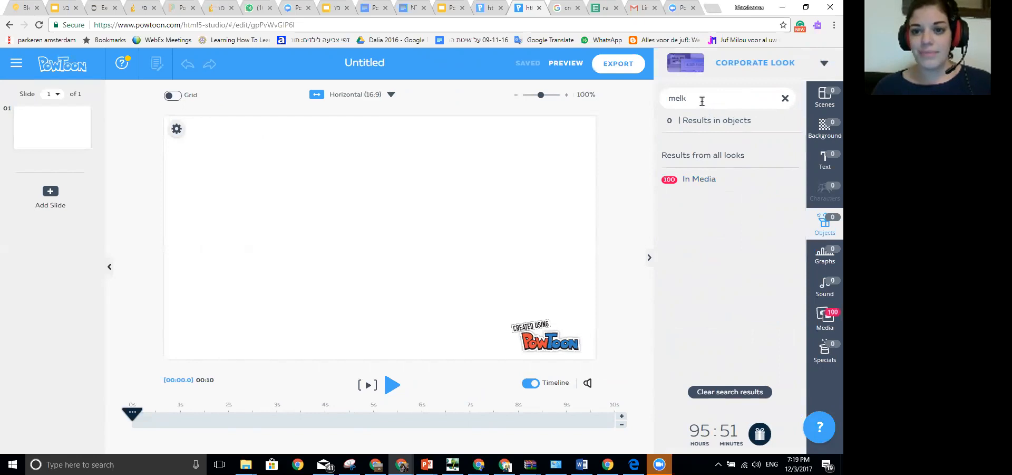
- Change the search term to "cow" and show the results in Media
left_click_drag(691, 98, 662, 100)
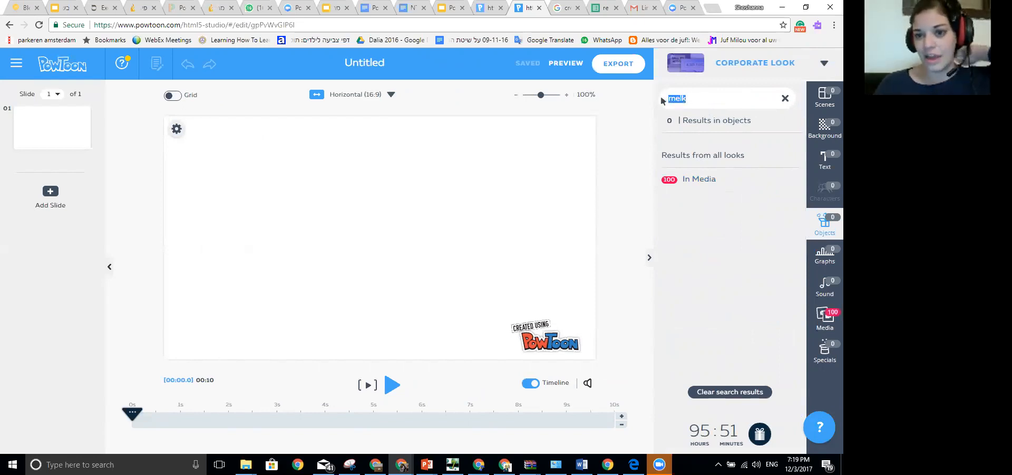
type("cow")
key("Return")
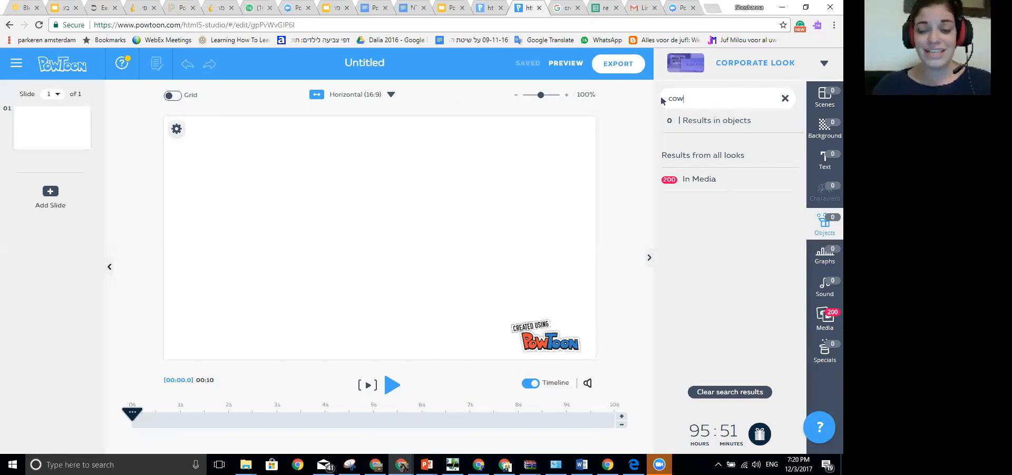
left_click(693, 180)
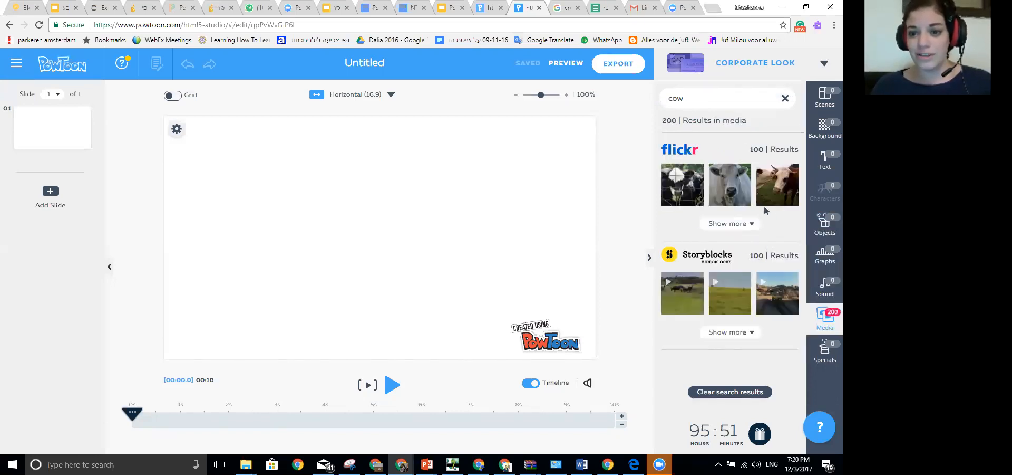
- Import the first Storyblocks cow video into My Media and add the first Flickr cow photo to the slide
left_click(672, 293)
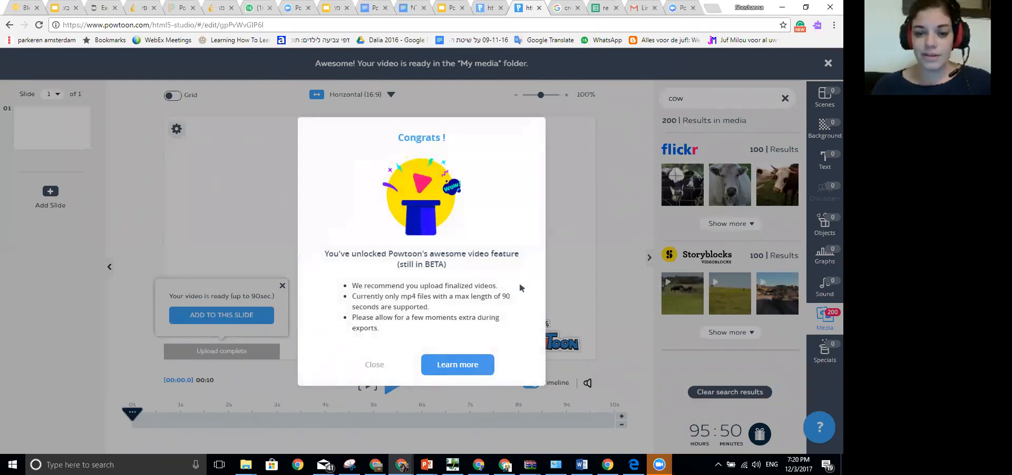
left_click(371, 365)
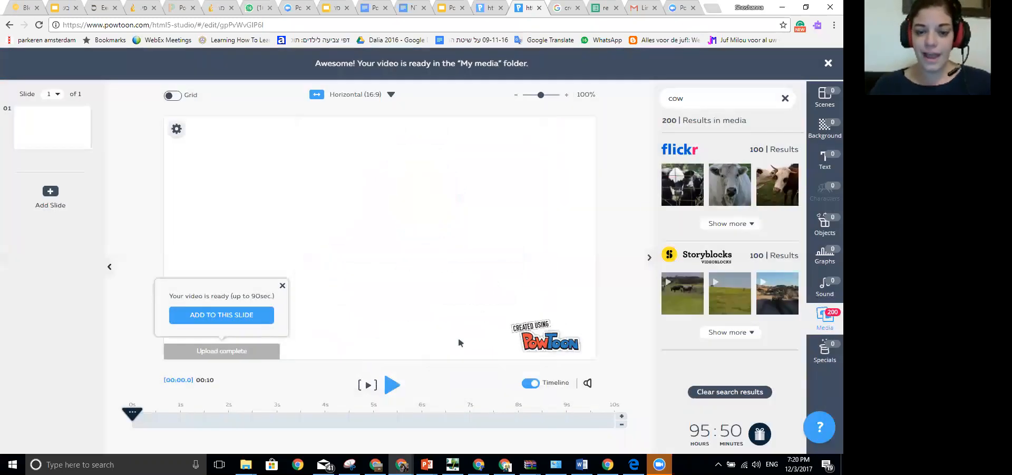
left_click(682, 183)
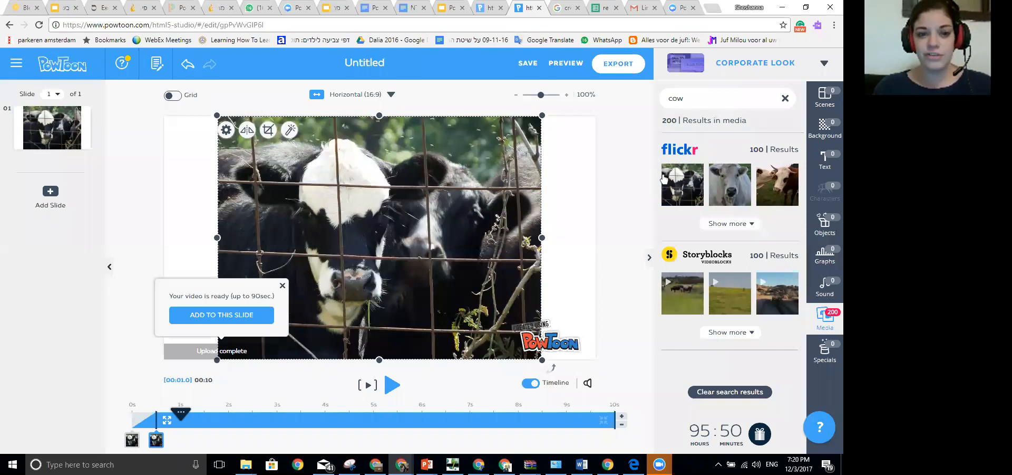
- Dismiss the video-ready prompt and flip the cow photo on the slide
left_click(226, 130)
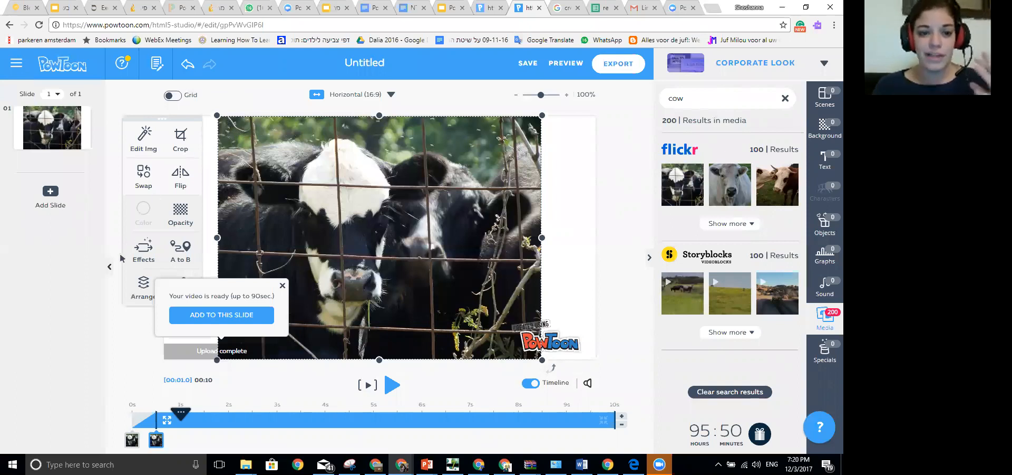
left_click(282, 286)
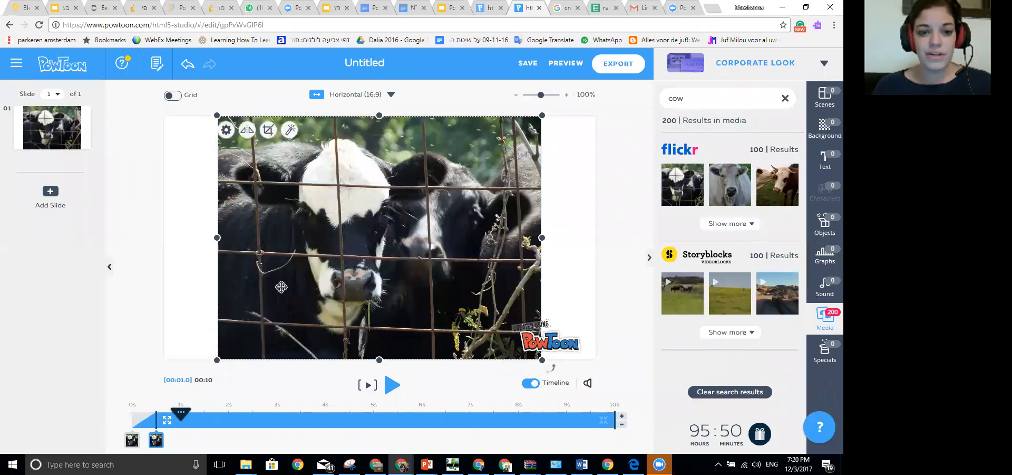
left_click(247, 132)
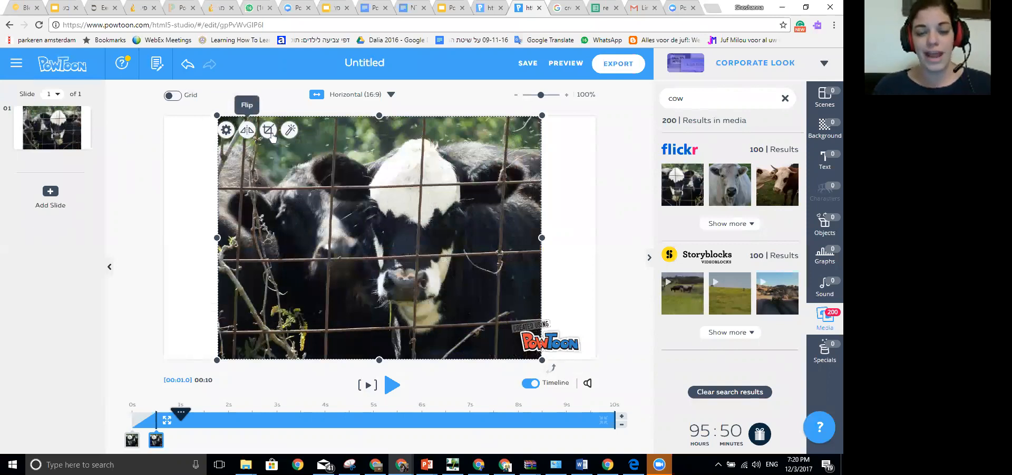
- Look at the cow photo's crop frame and the photo editor's Signature effects, leaving both without applying anything
left_click(269, 132)
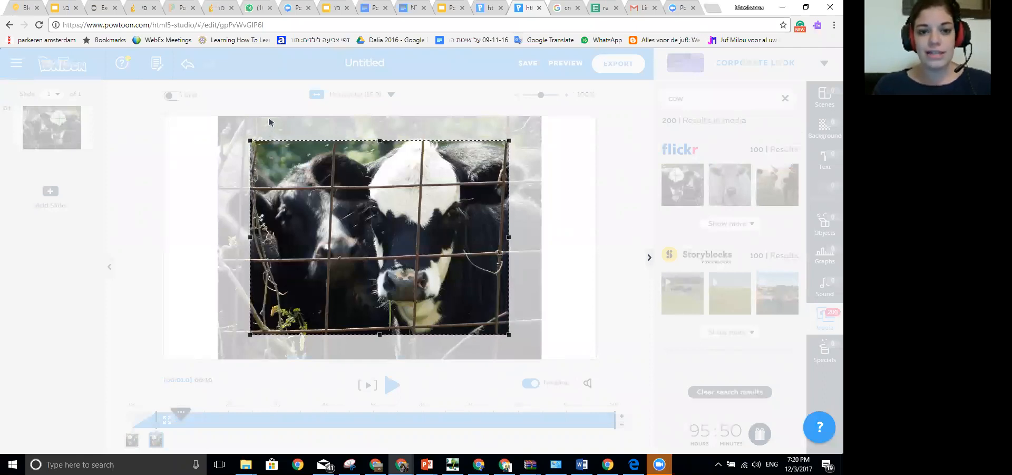
left_click(268, 113)
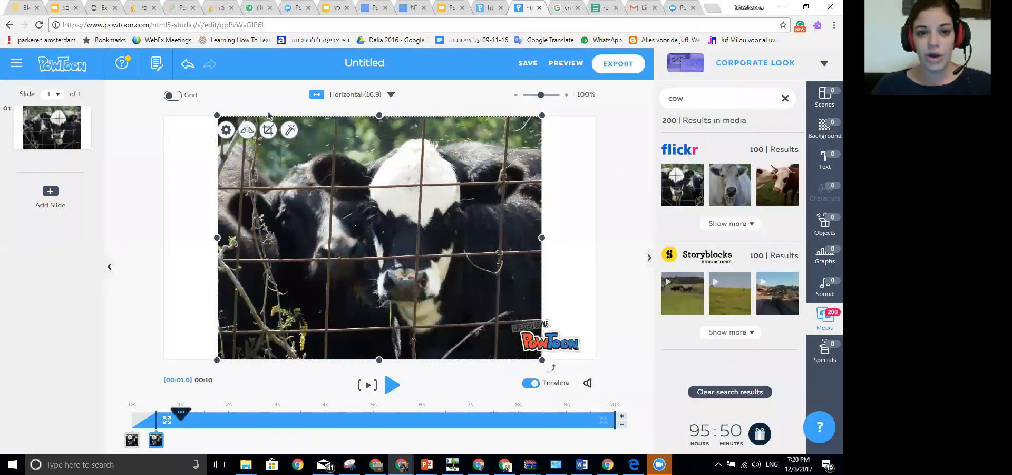
left_click(285, 133)
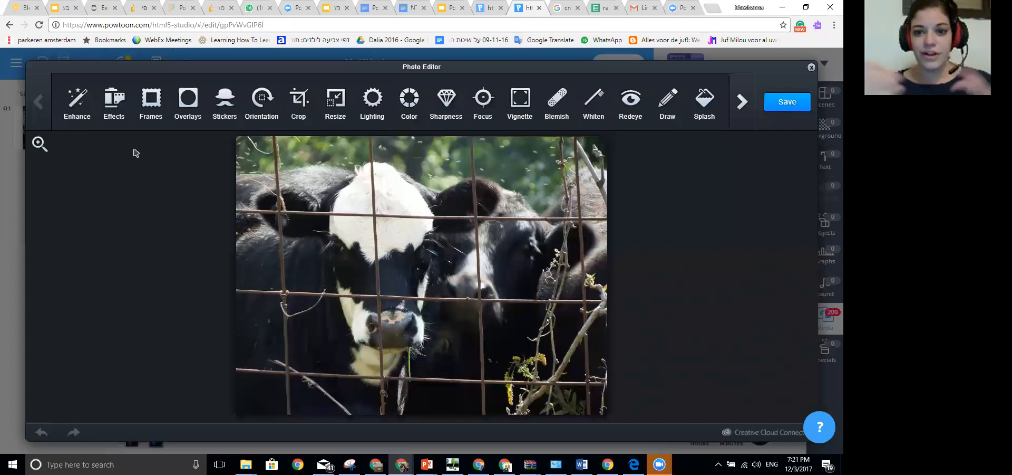
left_click(114, 105)
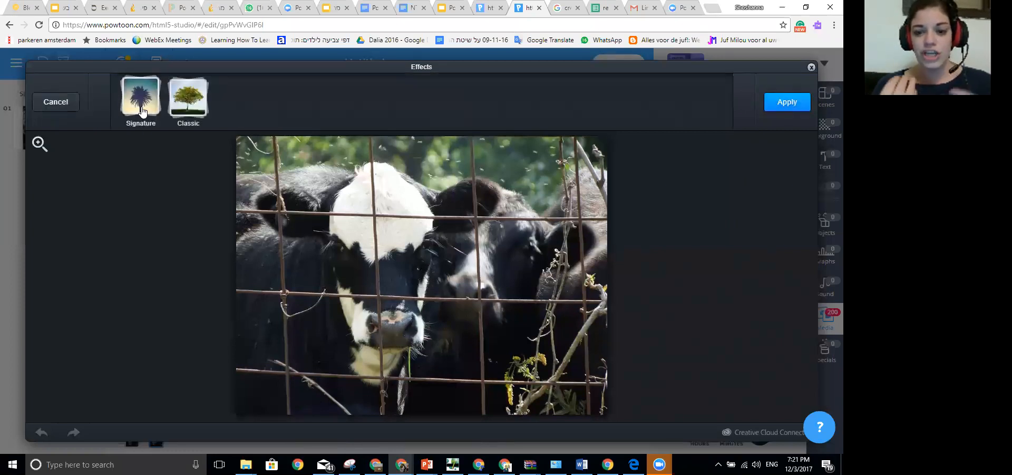
left_click(138, 107)
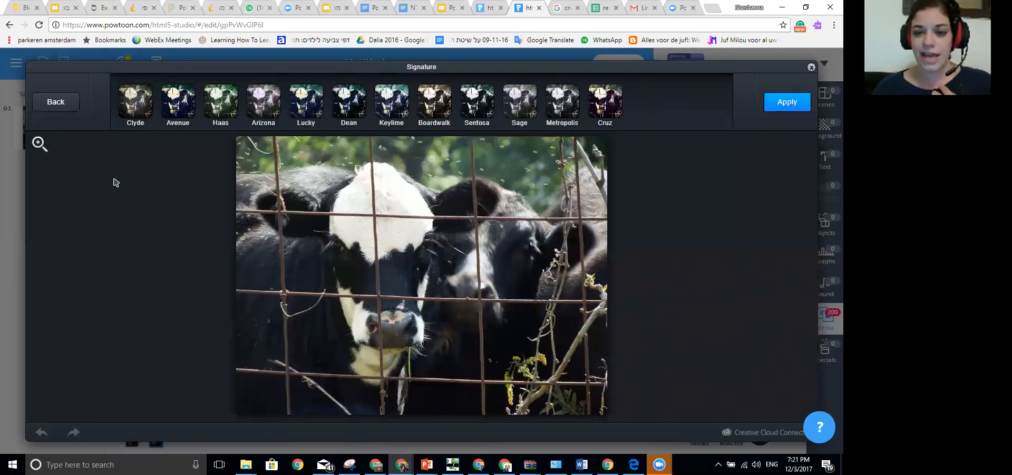
left_click(811, 68)
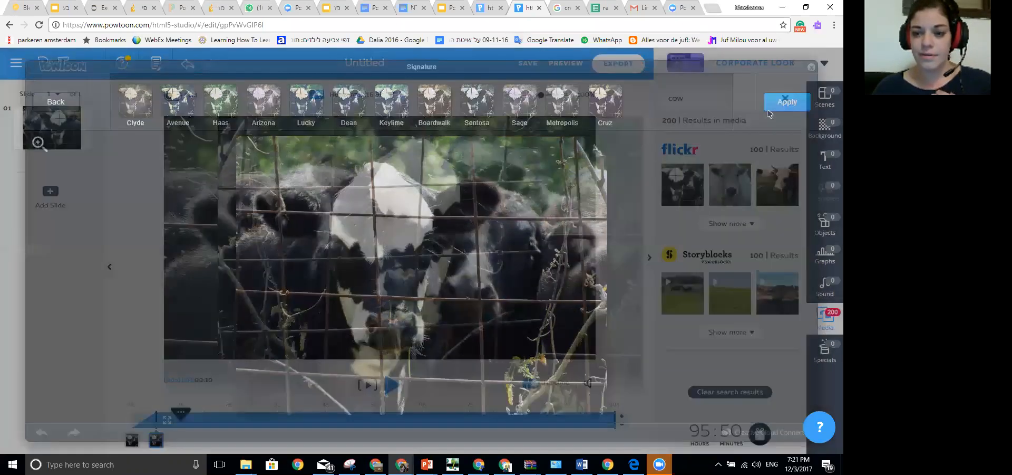
- Start a media search for "cara" and clear the search
left_click_drag(695, 98, 654, 103)
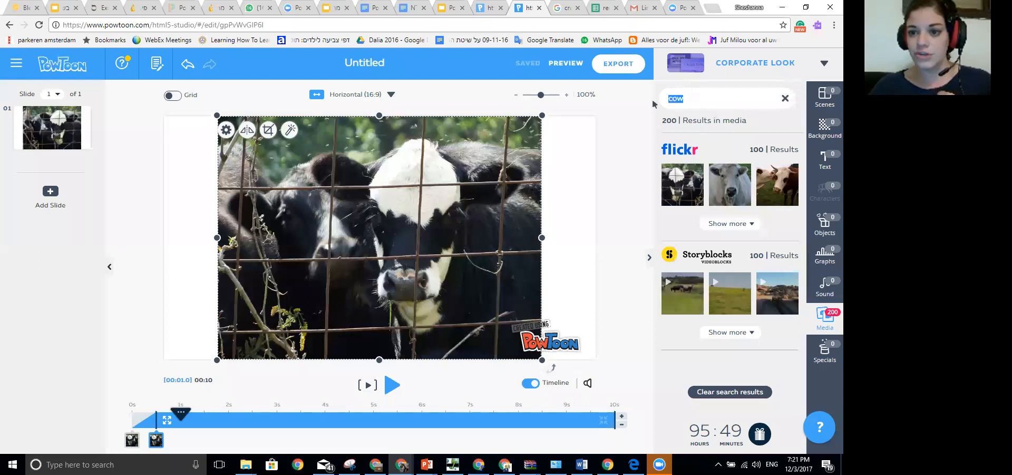
type("cara")
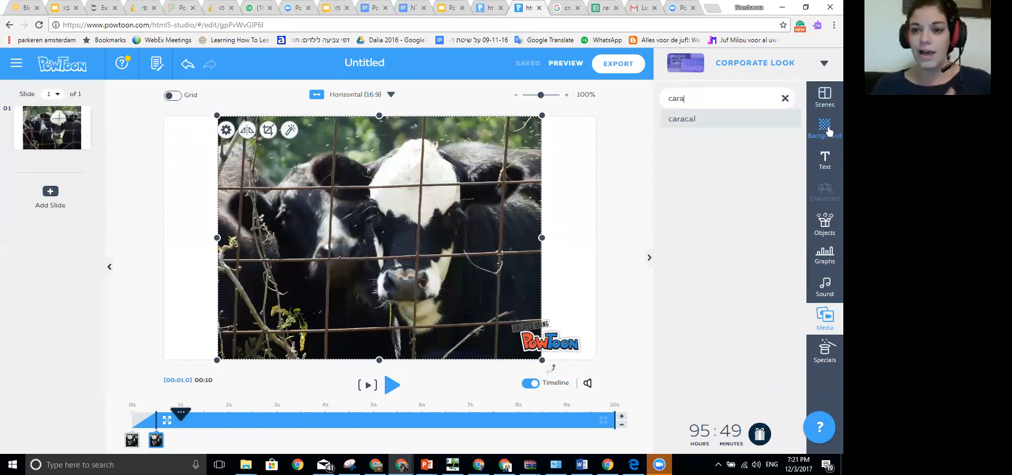
left_click(784, 99)
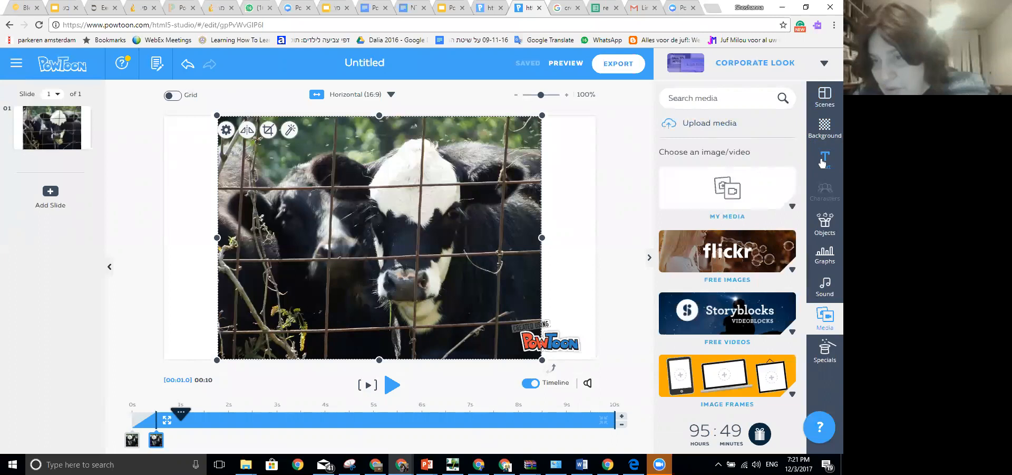
- Try to open the Characters library
double_click(826, 191)
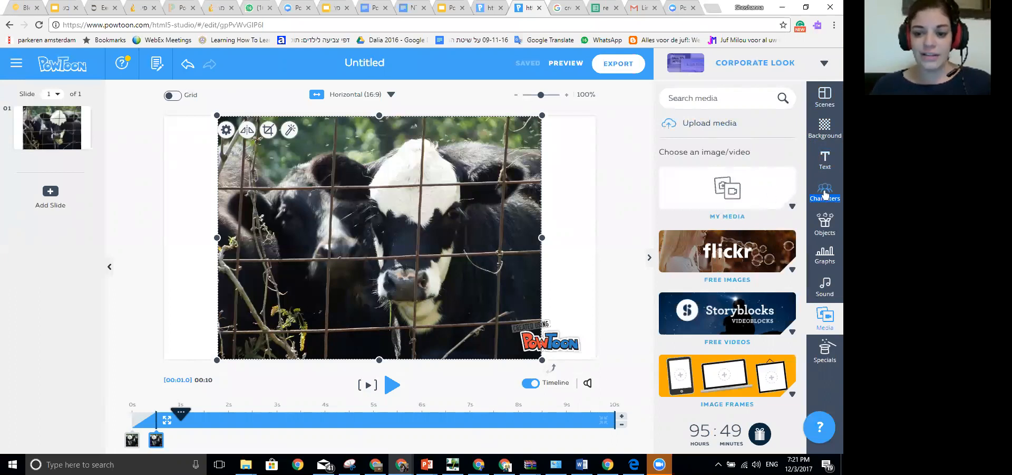
left_click(826, 196)
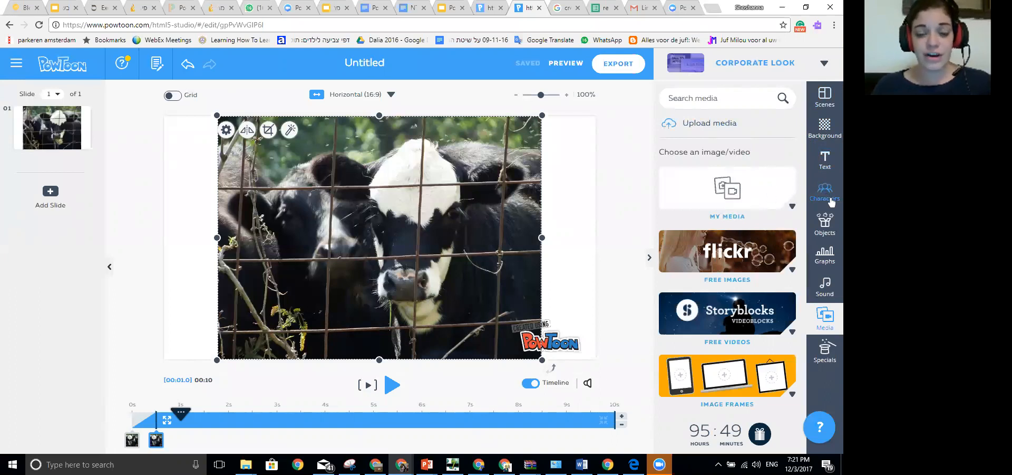
double_click(828, 193)
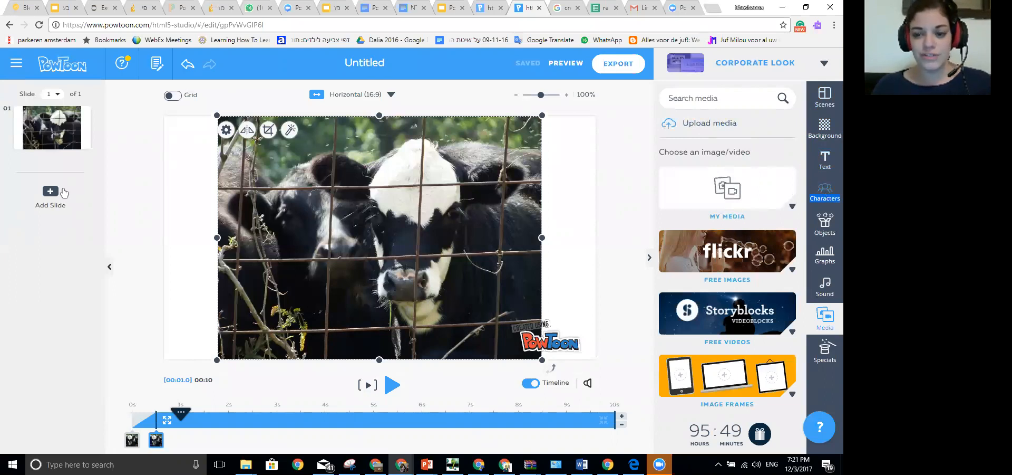
- Add a blank second slide and try to open the Characters library
left_click(50, 199)
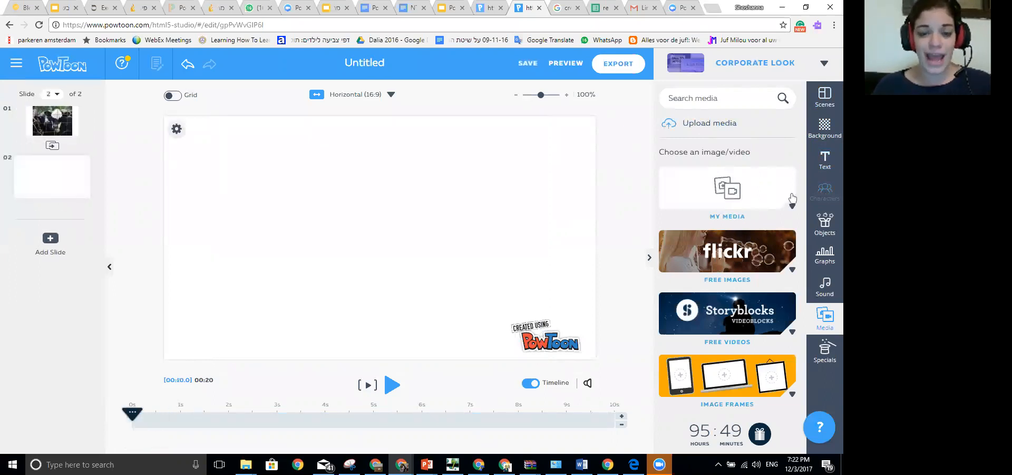
double_click(829, 190)
left_click_drag(829, 190, 766, 199)
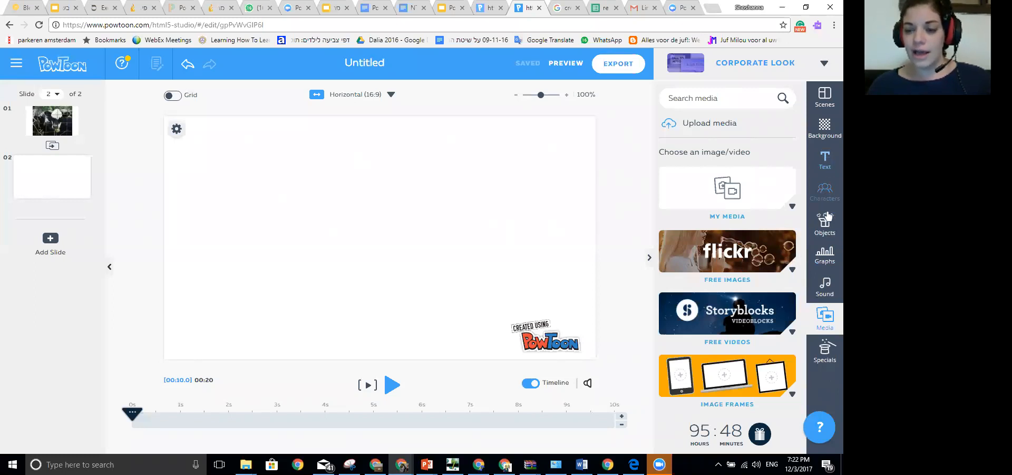
- Look through the Sound library's soundtrack categories and the upload options for adding music, closing them without adding anything
left_click(826, 290)
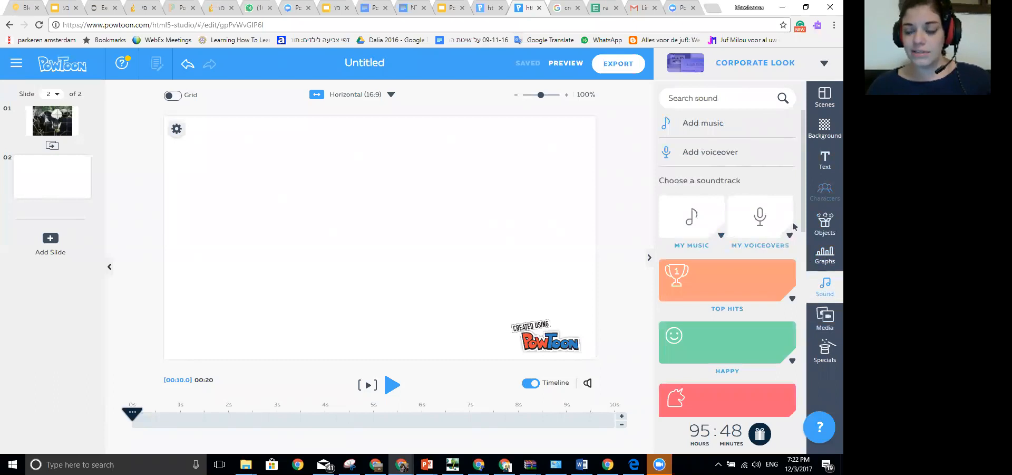
left_click_drag(805, 227, 804, 233)
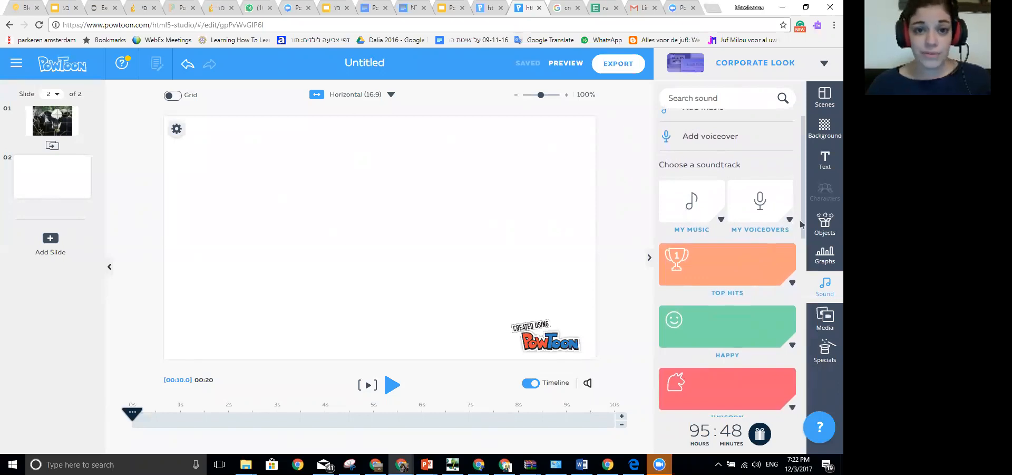
left_click_drag(804, 225, 803, 210)
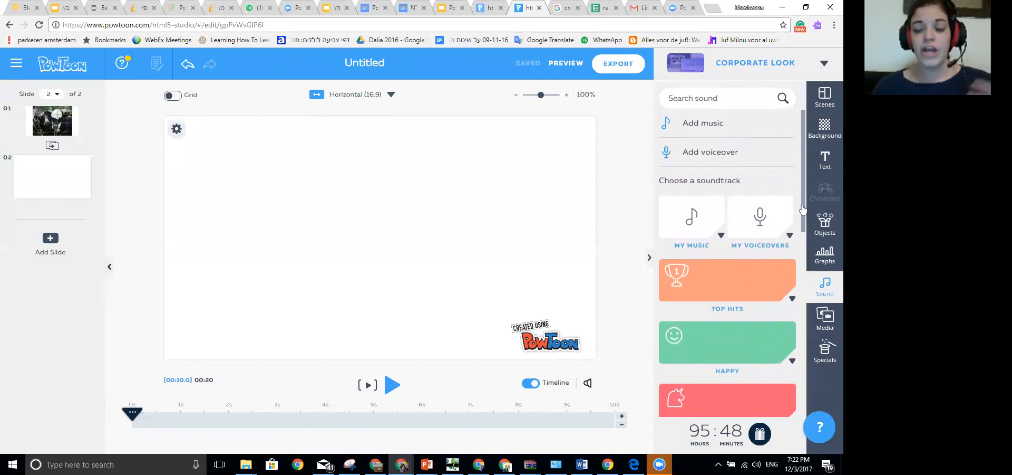
left_click_drag(803, 209, 832, 404)
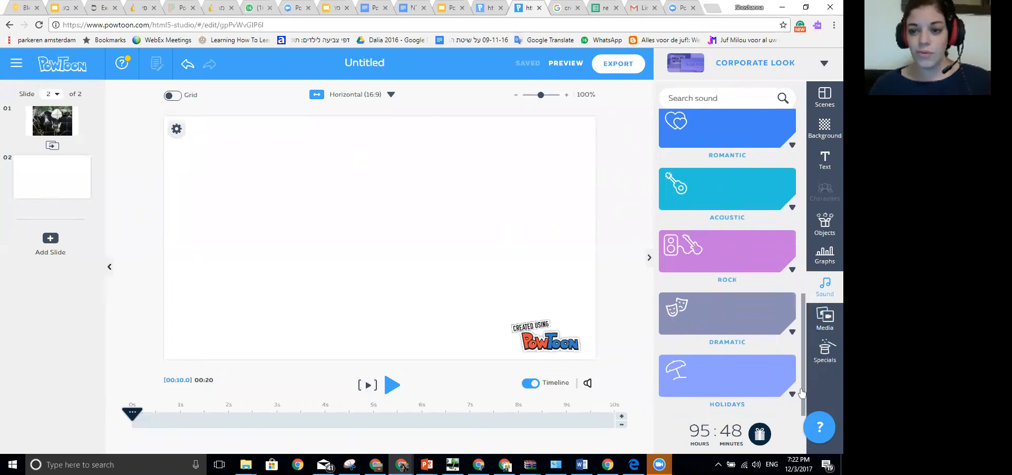
left_click_drag(804, 354, 802, 142)
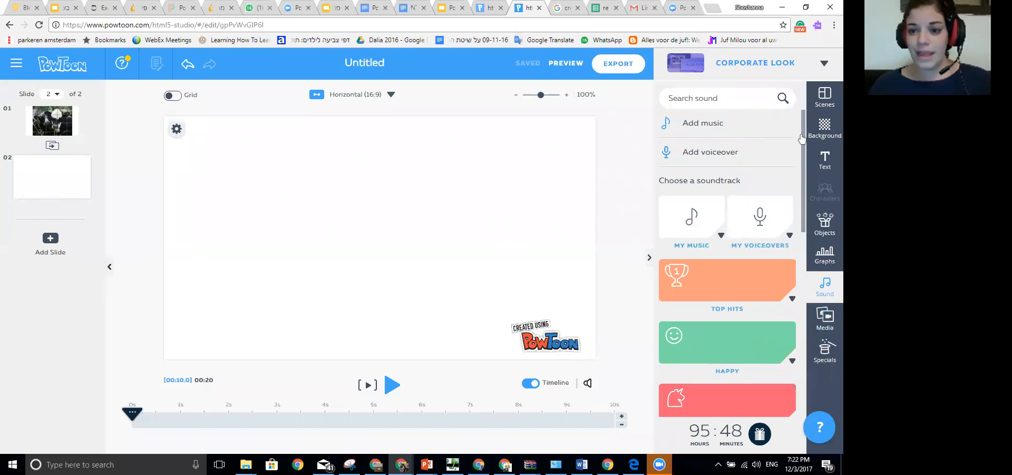
left_click(695, 130)
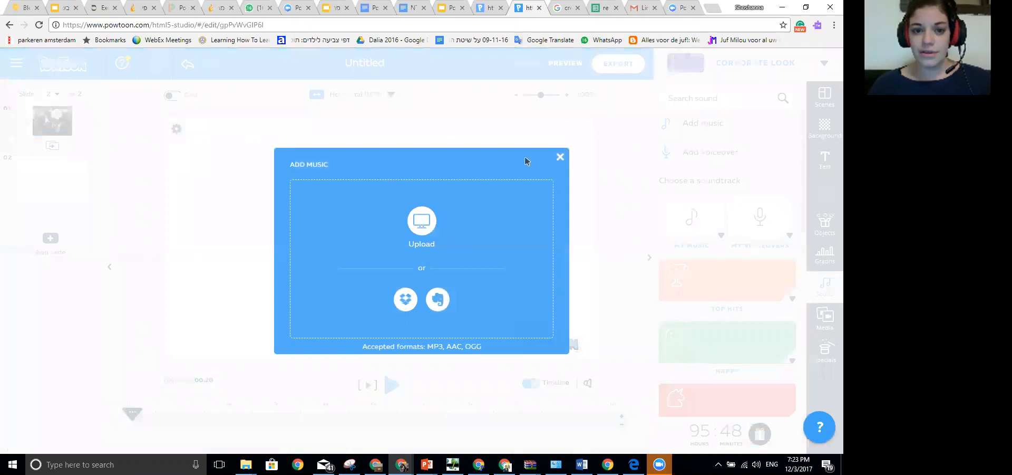
left_click(560, 156)
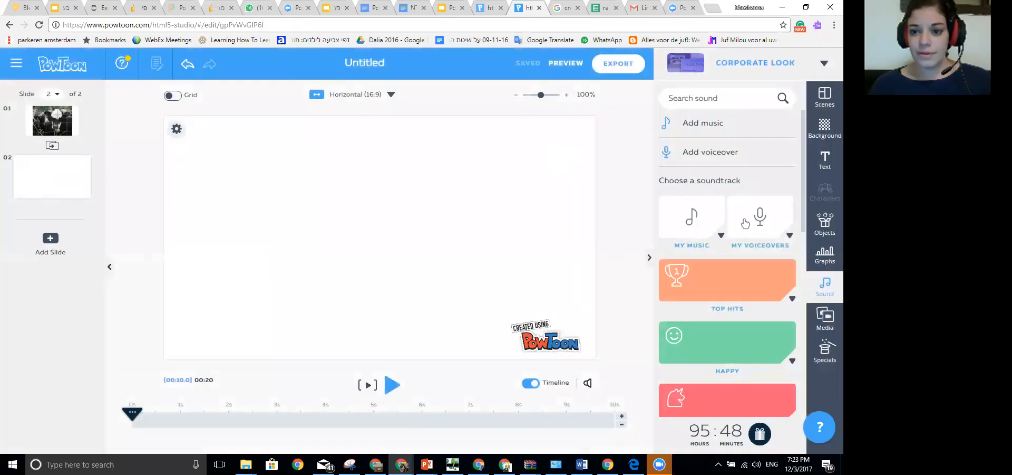
- Place two dark blue circles from the free Shapes objects side by side on the second slide
left_click(828, 226)
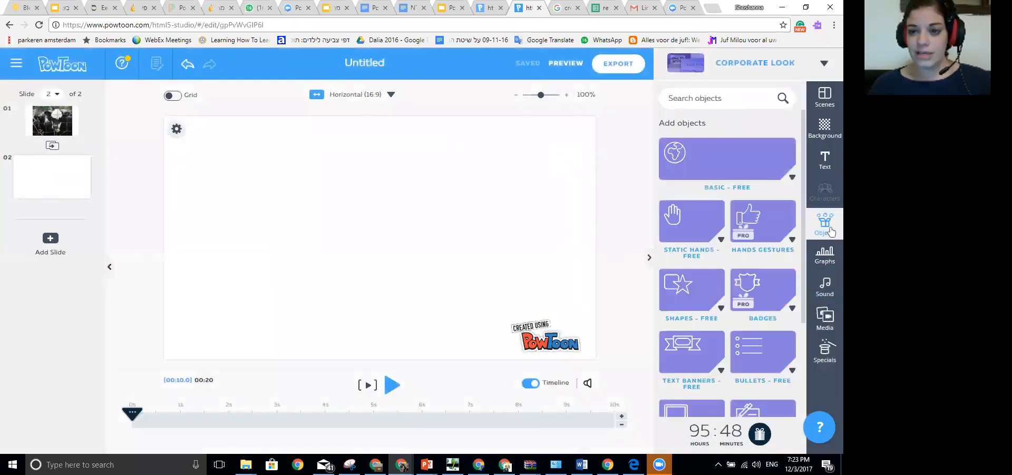
left_click_drag(803, 167, 801, 271)
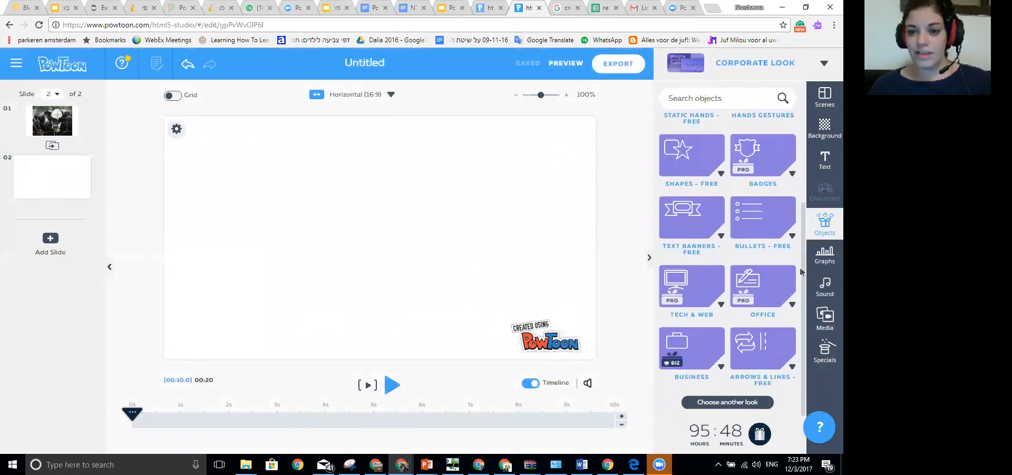
left_click(682, 296)
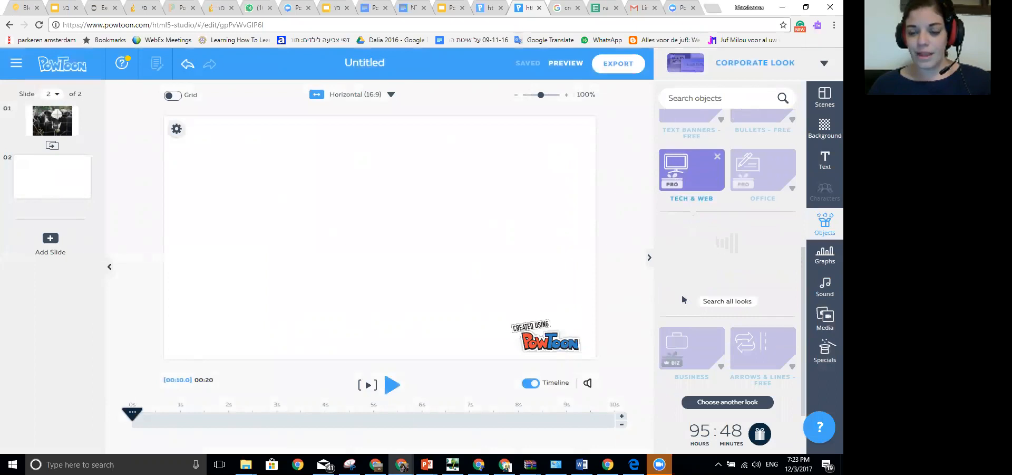
left_click(686, 176)
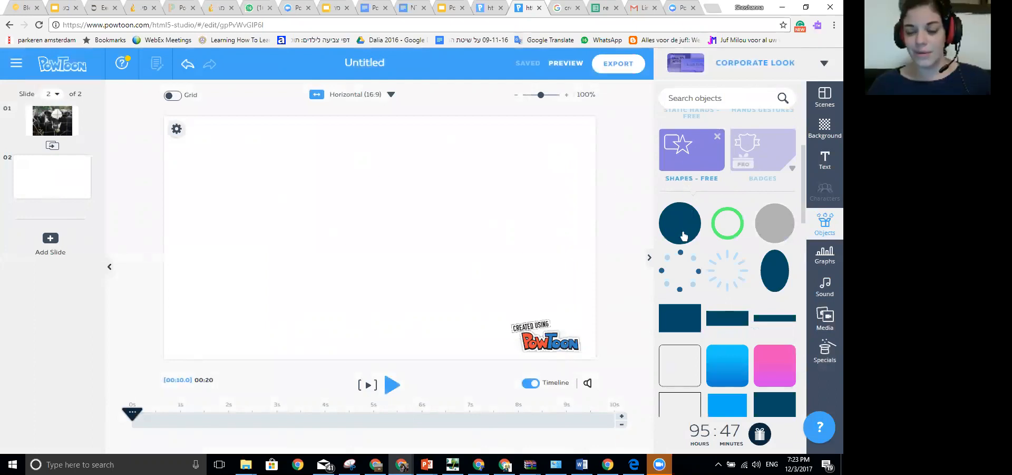
left_click(684, 235)
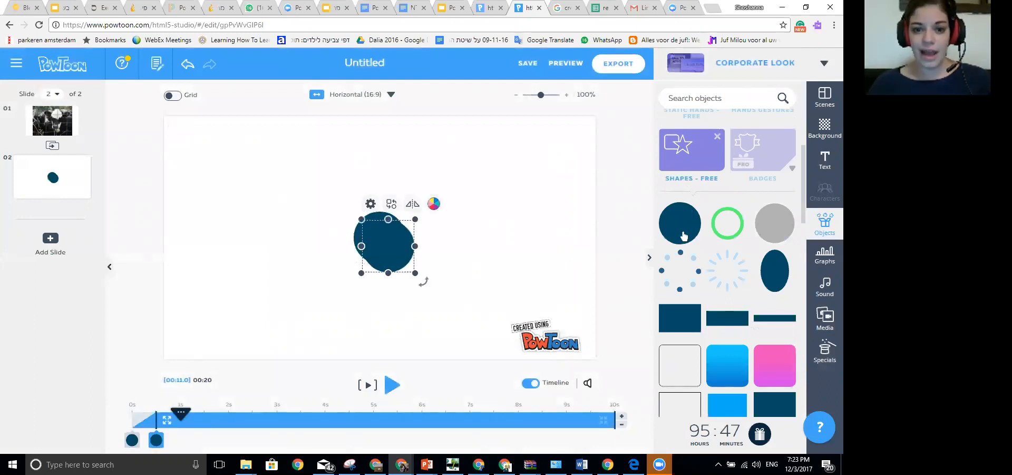
left_click_drag(403, 250, 481, 250)
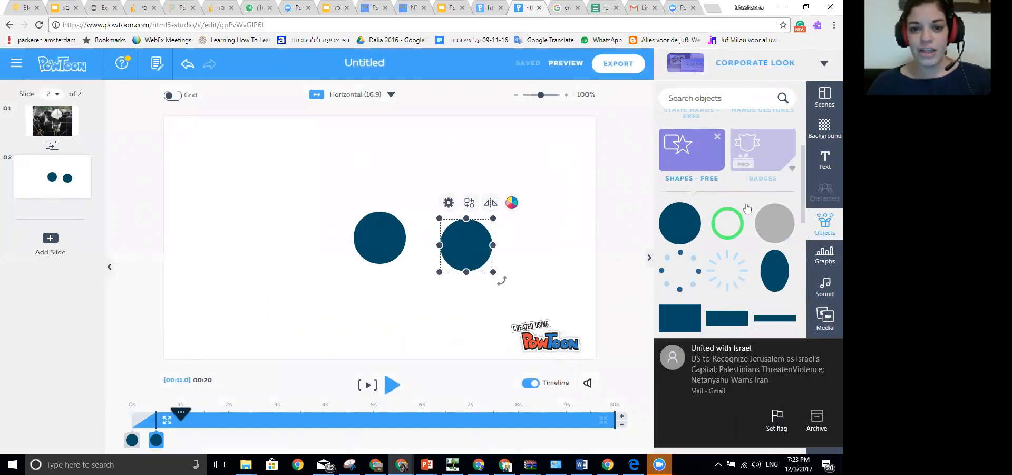
left_click_drag(802, 208, 802, 252)
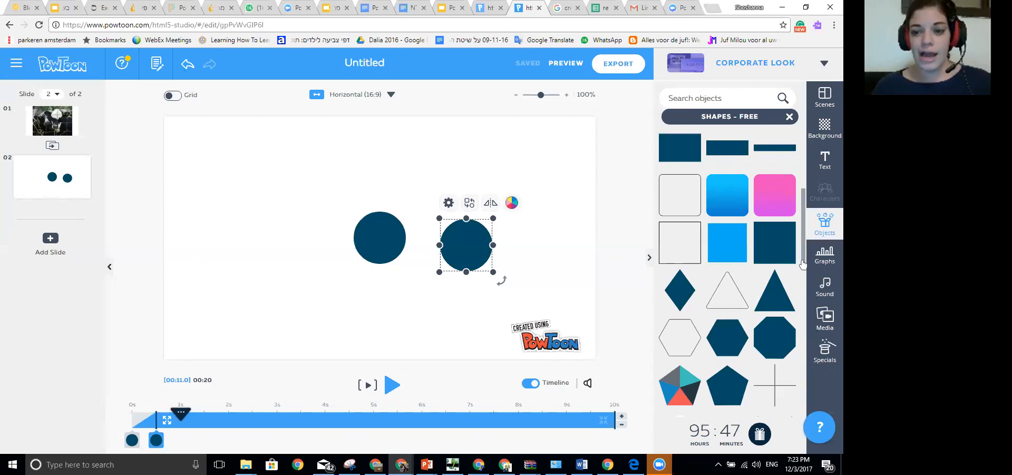
left_click_drag(800, 263, 798, 164)
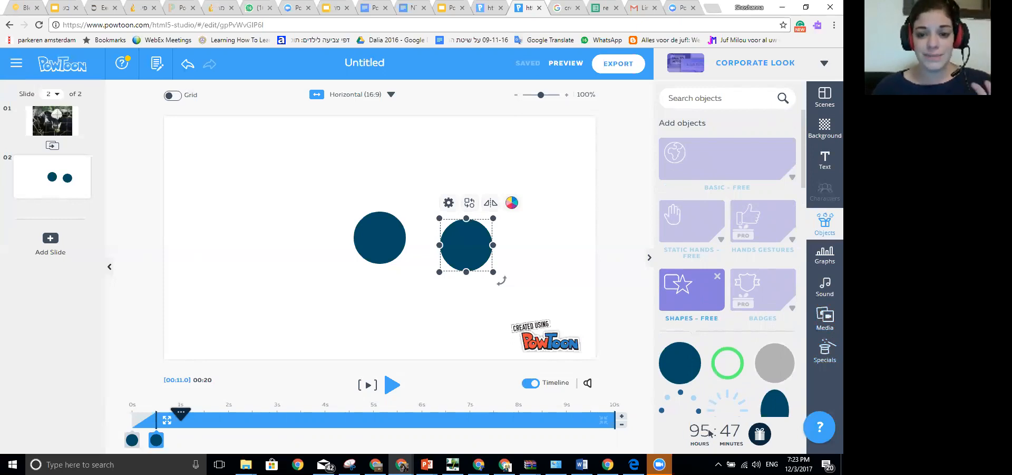
- Shorten the second slide to 9 seconds and time the second circle to enter at 1.5 s and exit at 7.5 s
left_click_drag(616, 422, 542, 421)
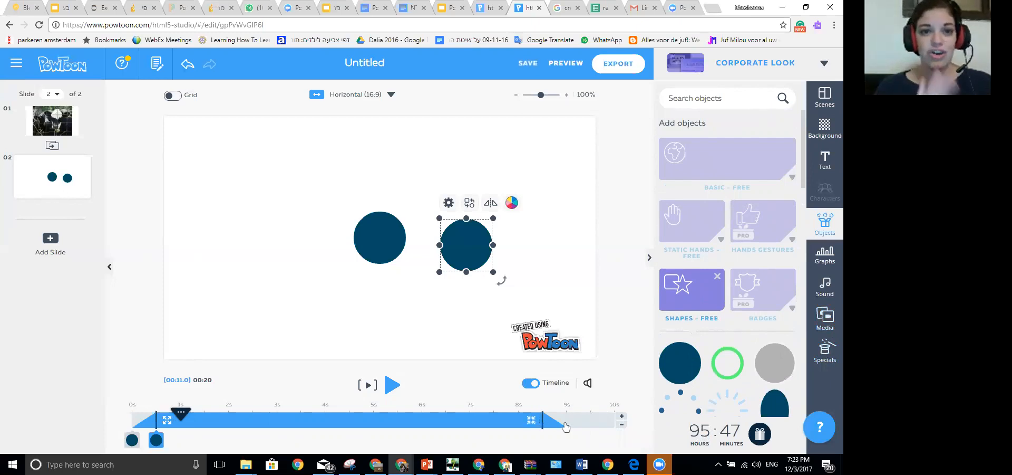
left_click(622, 426)
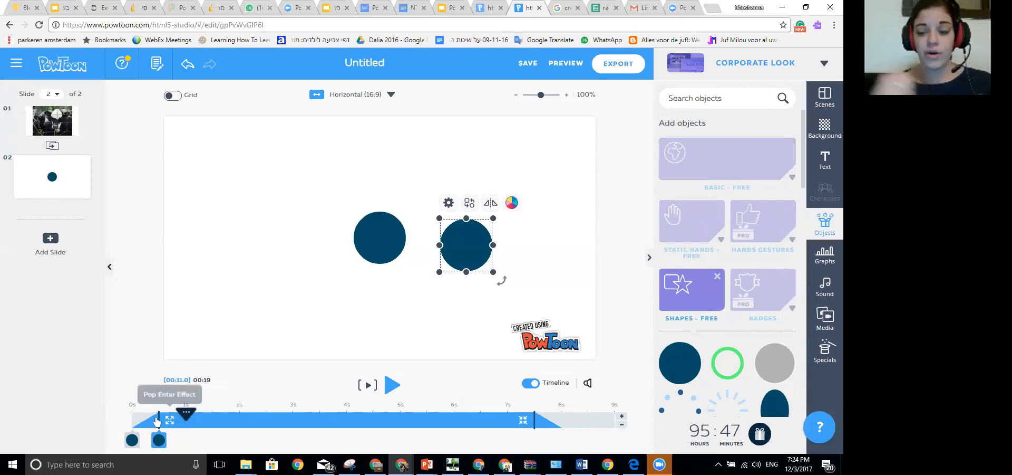
left_click_drag(158, 421, 213, 421)
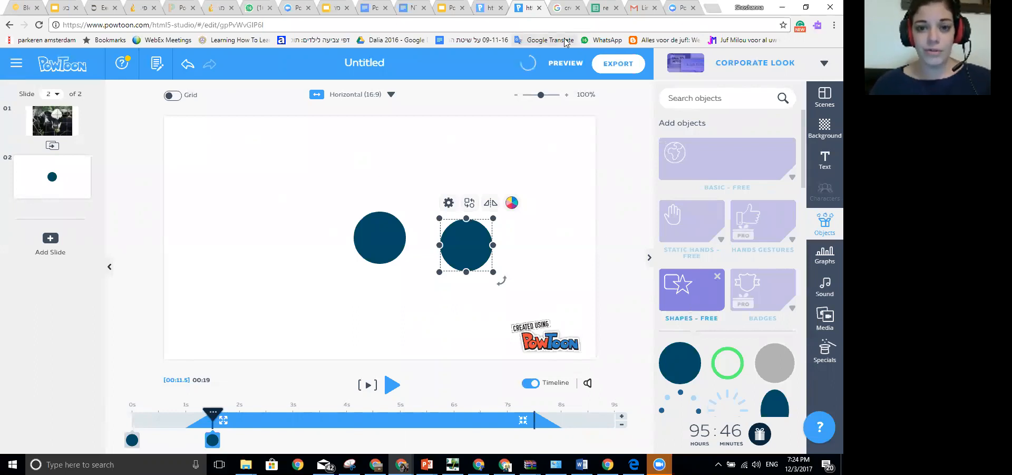
- Preview the Powtoon as a movie and close the preview
left_click(566, 64)
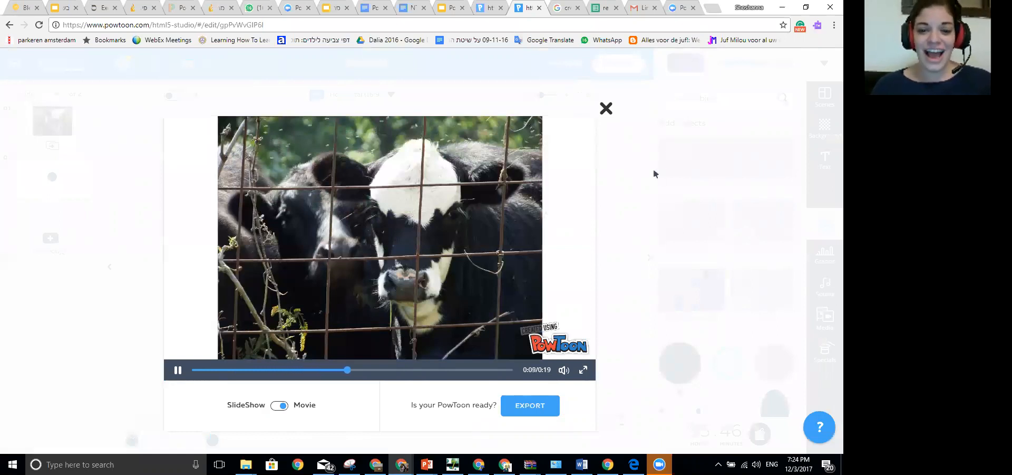
left_click(604, 107)
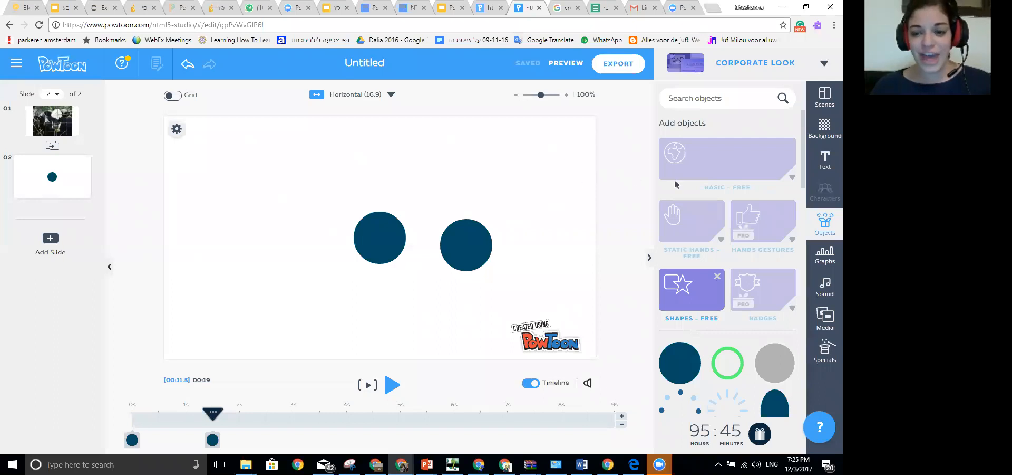
double_click(804, 97)
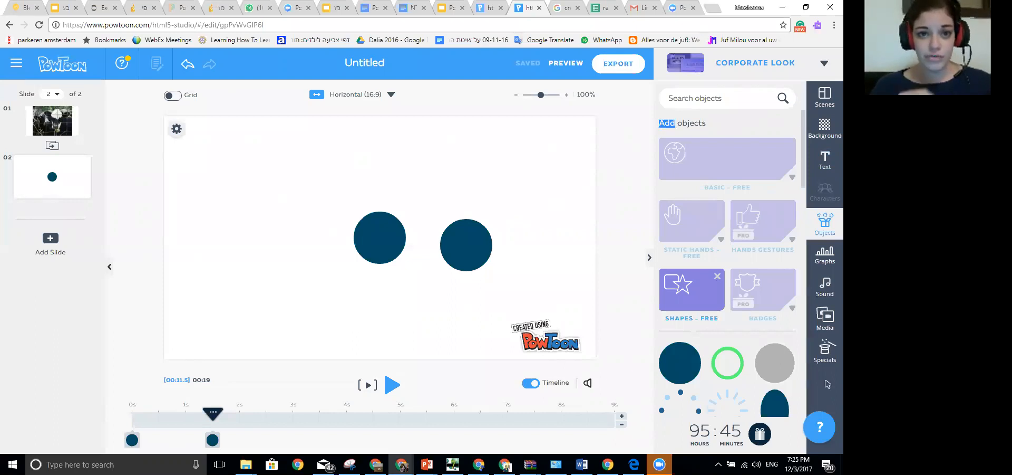
- Reopen the Sound library and look at the My Voiceovers collection
left_click(827, 292)
double_click(828, 292)
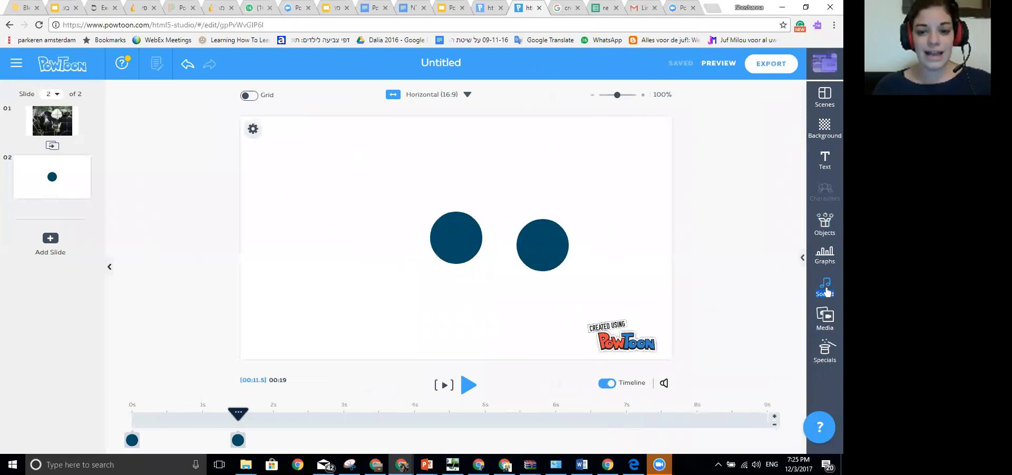
left_click(828, 293)
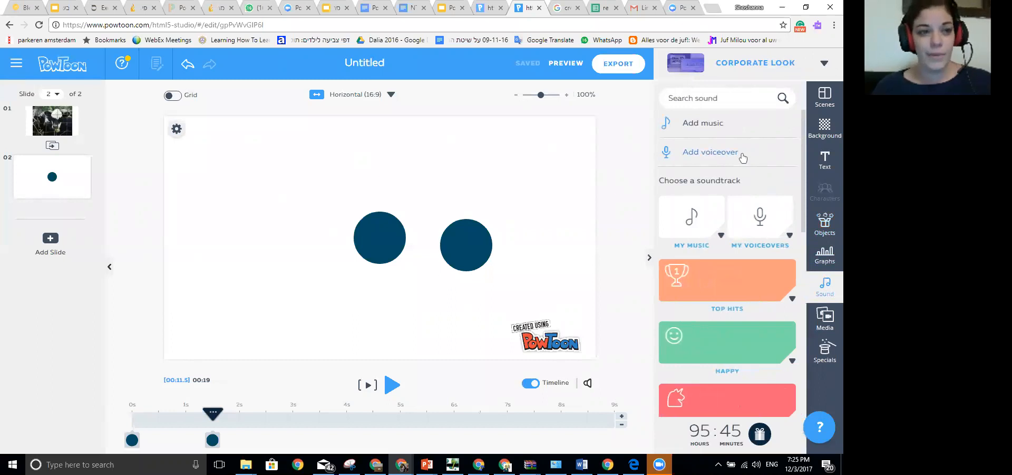
left_click(761, 220)
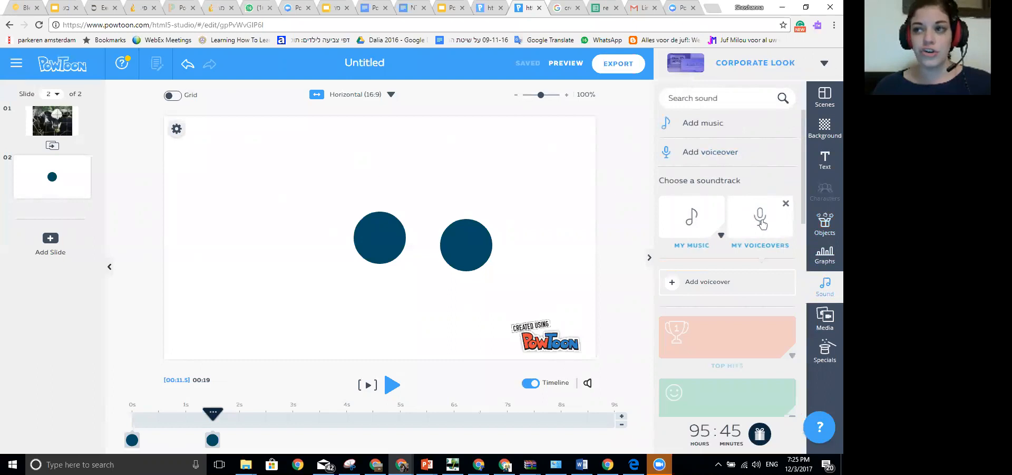
mouse_move(803, 215)
left_mouse_down()
mouse_move(799, 292)
mouse_move(796, 214)
mouse_move(806, 208)
left_mouse_up()
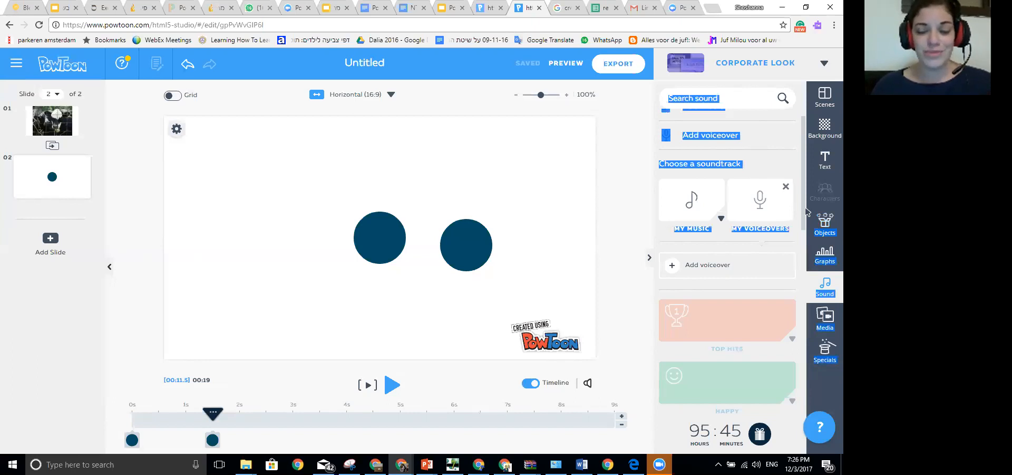
left_click_drag(806, 126, 762, 197)
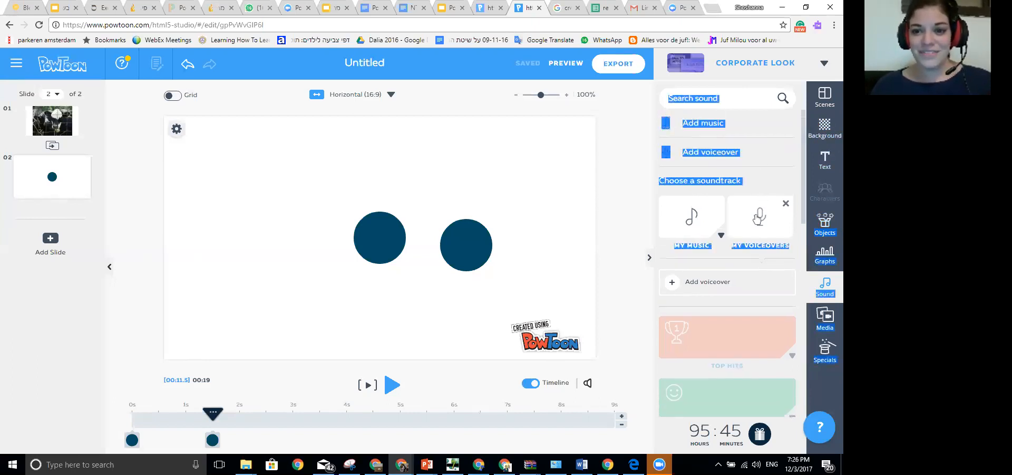
double_click(758, 218)
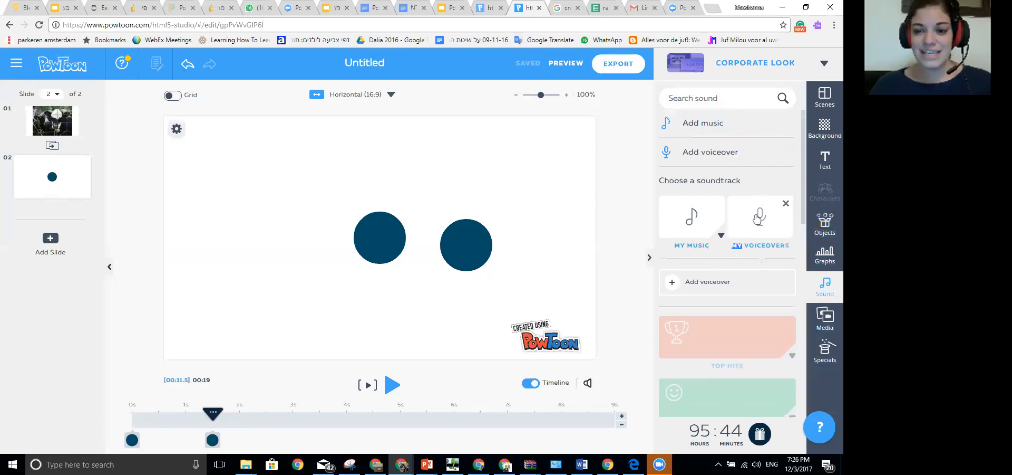
- Record a voiceover of about 3 seconds for the Powtoon, allowing the site to use the microphone
left_click(710, 155)
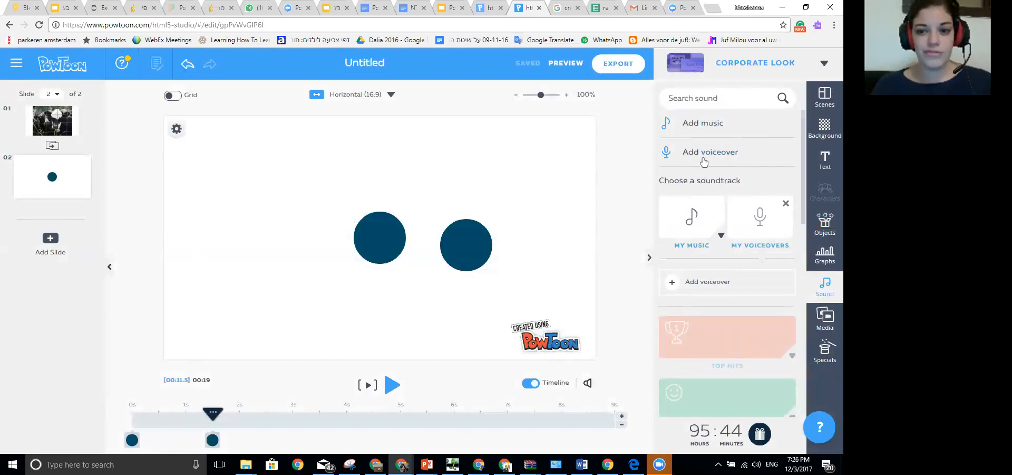
left_click(704, 153)
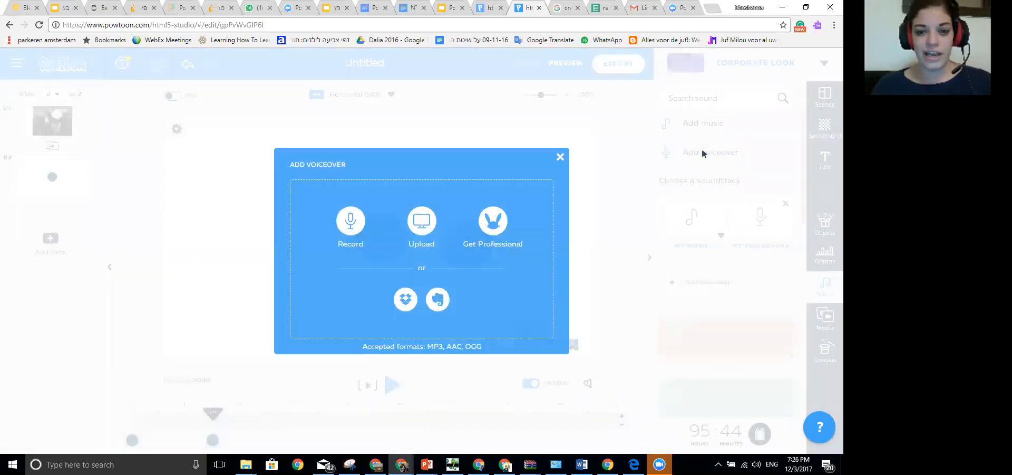
left_click(350, 223)
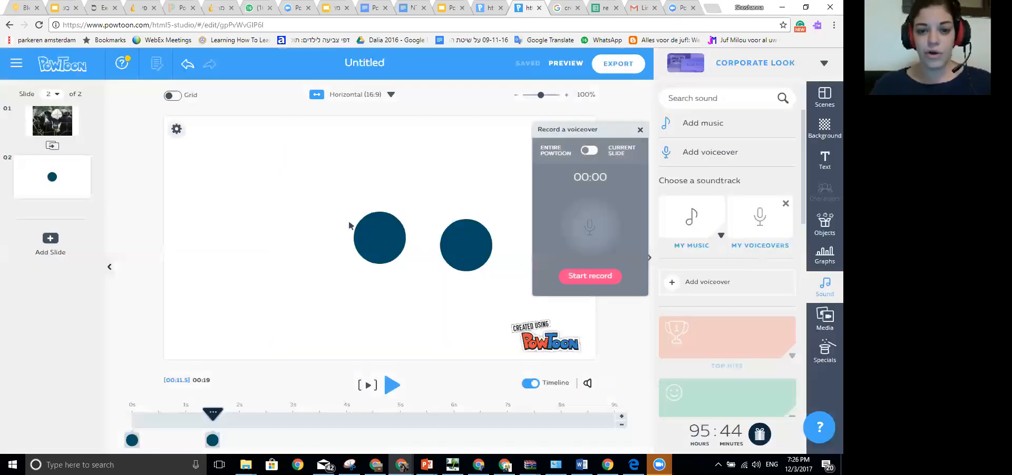
left_click(590, 281)
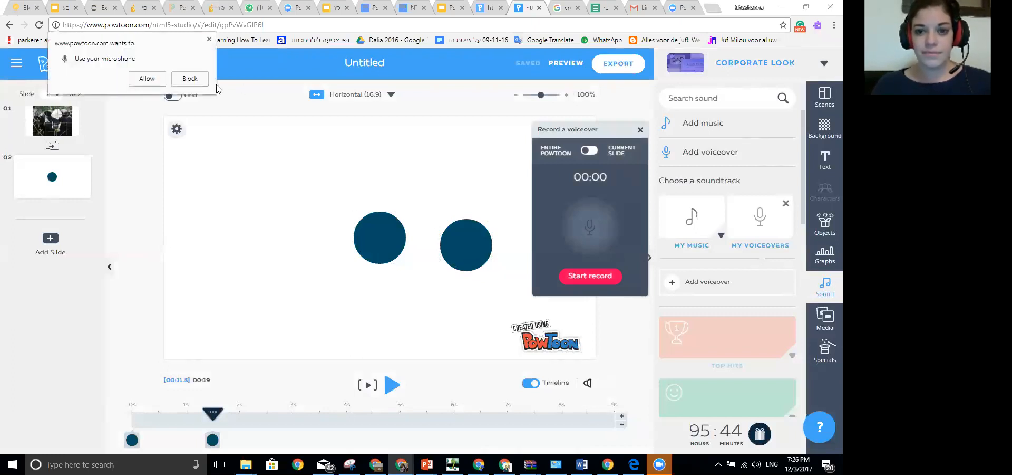
left_click(152, 81)
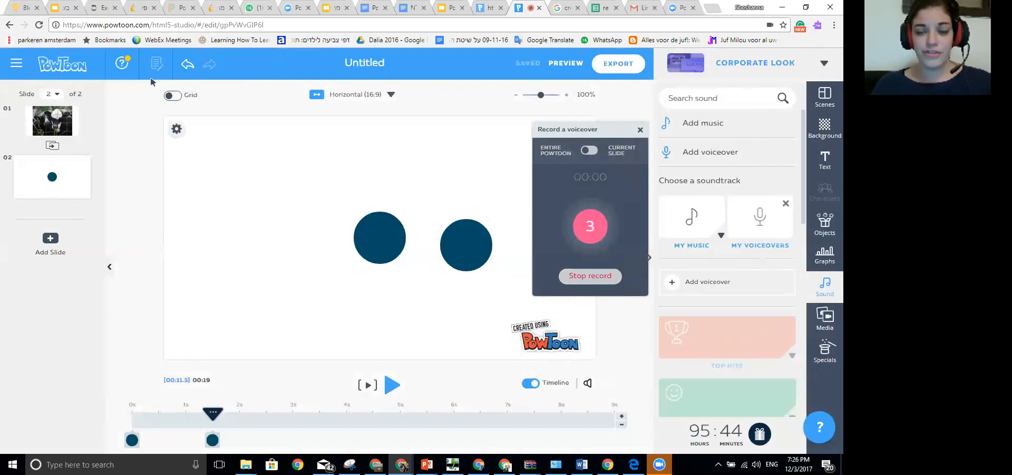
left_click(595, 283)
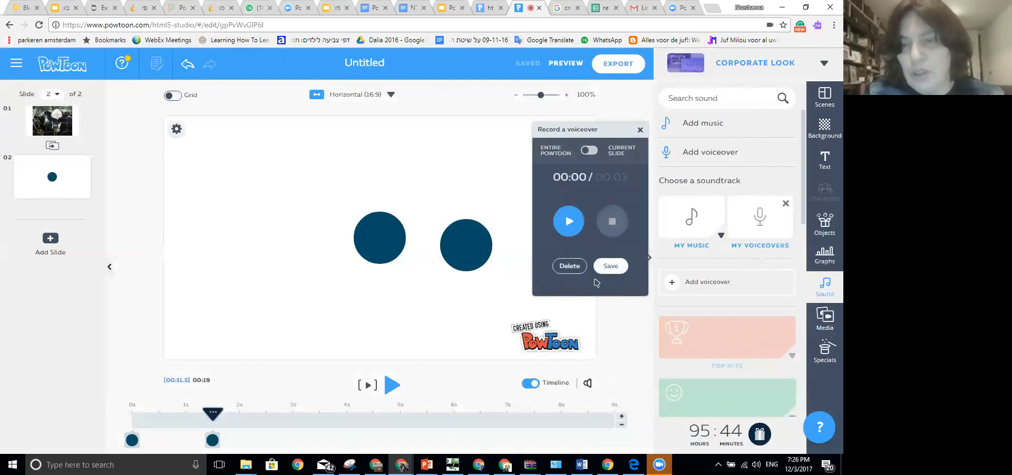
- Play back the recorded voiceover, delete it and close the voiceover recorder
left_click(568, 224)
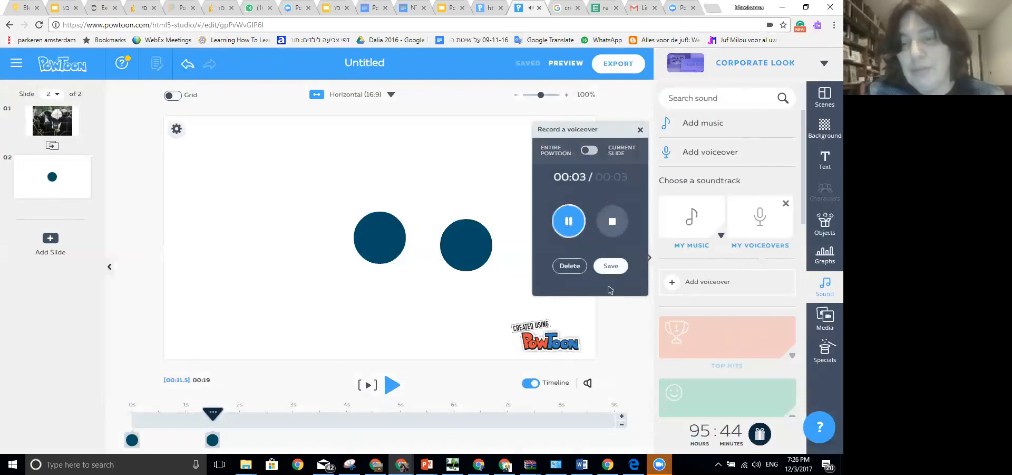
left_click(570, 267)
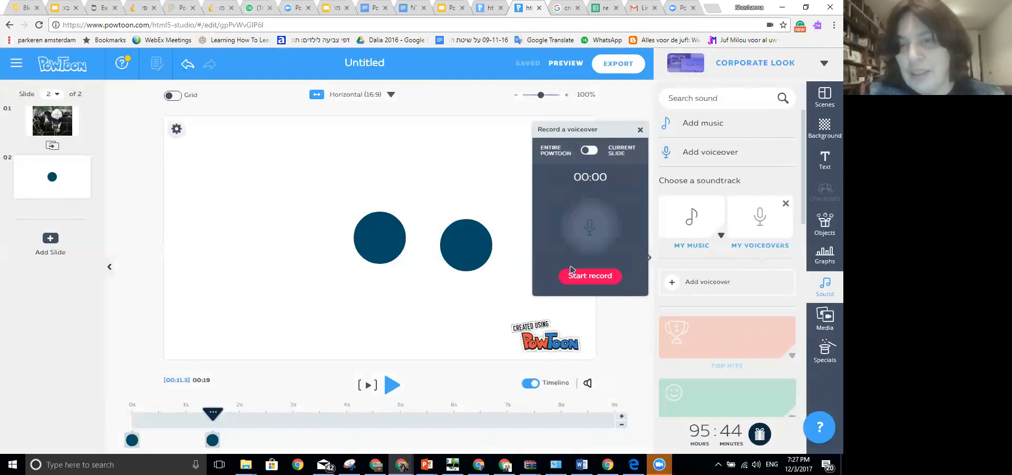
left_click(641, 130)
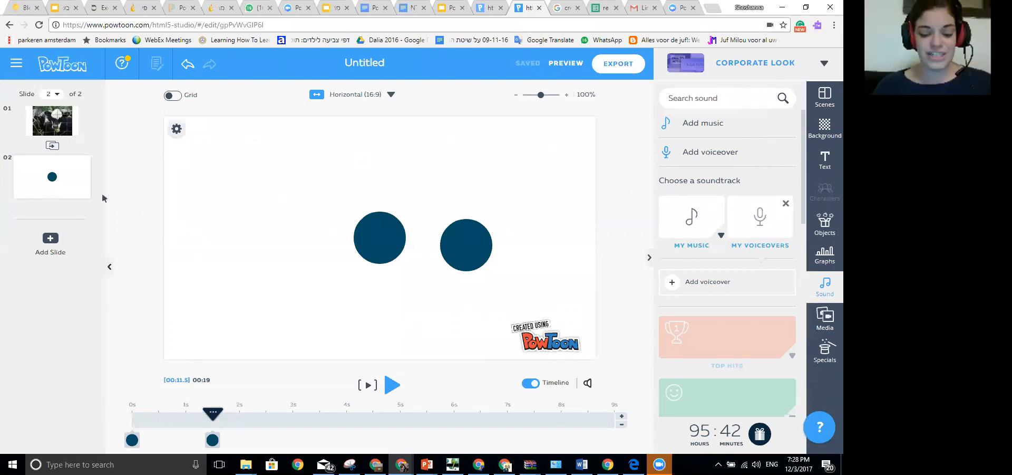
- Return to the first slide with the cow photo
left_click(51, 127)
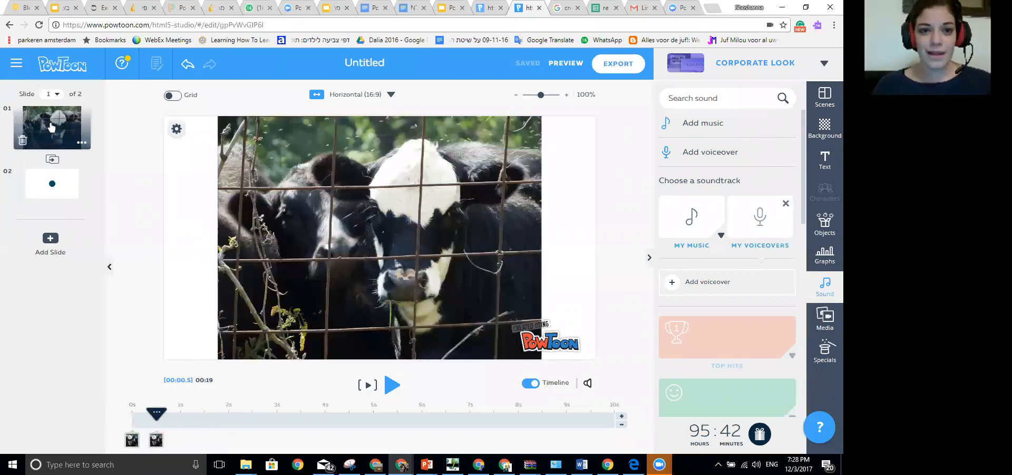
right_click(252, 382)
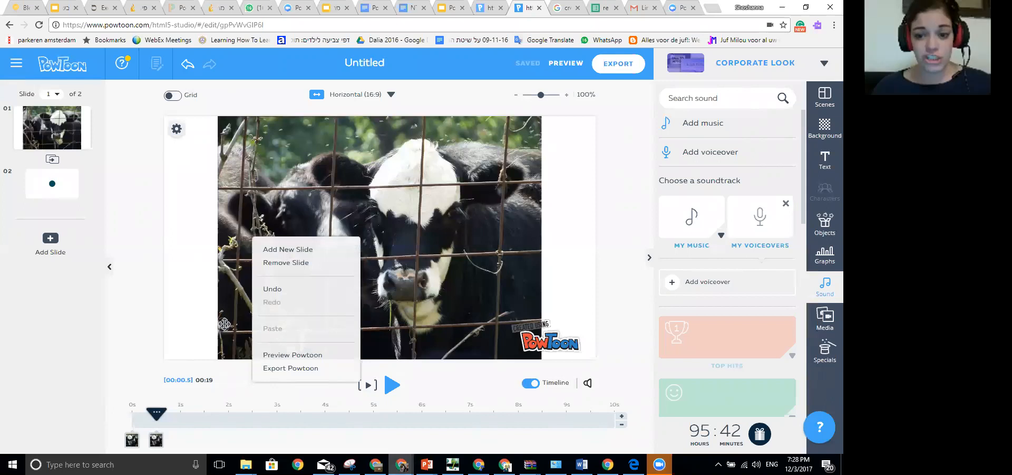
left_click(179, 296)
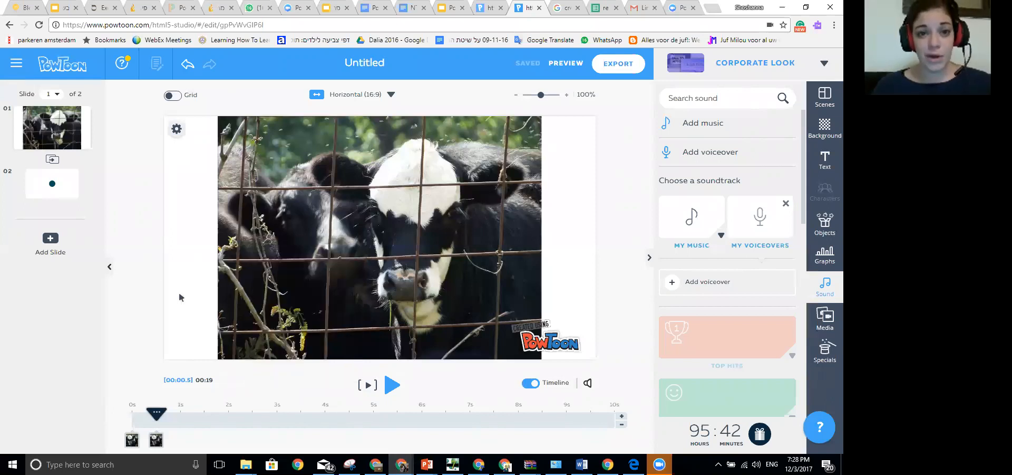